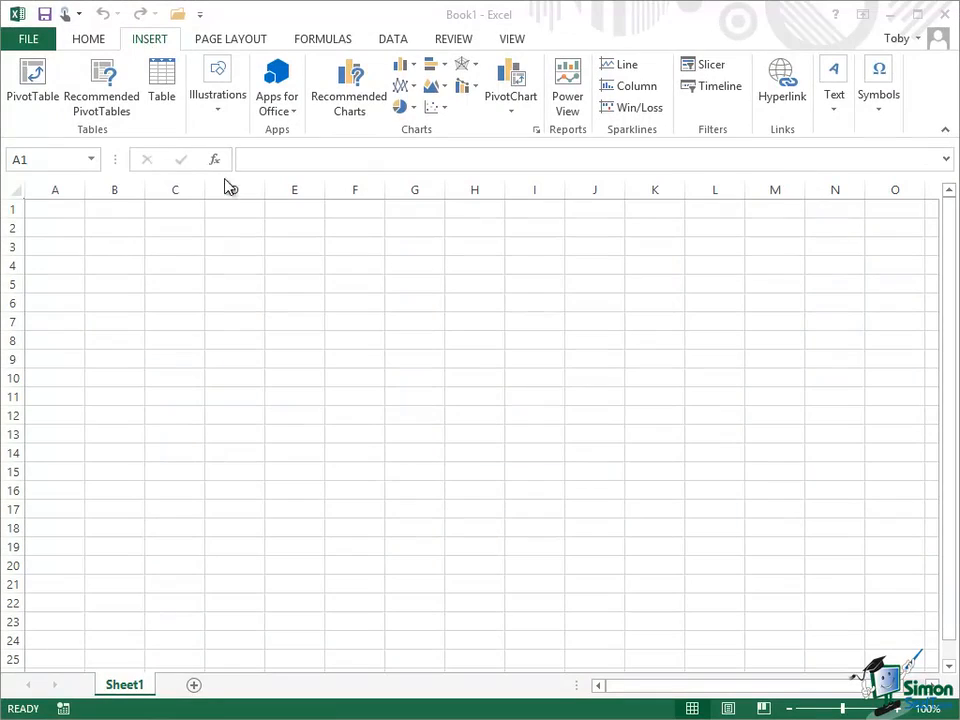
# Insert the picture file 2010-03-13 Fremington Edge Views 025.jpg into the blank sheet from the photo folder
pyautogui.click(221, 117)
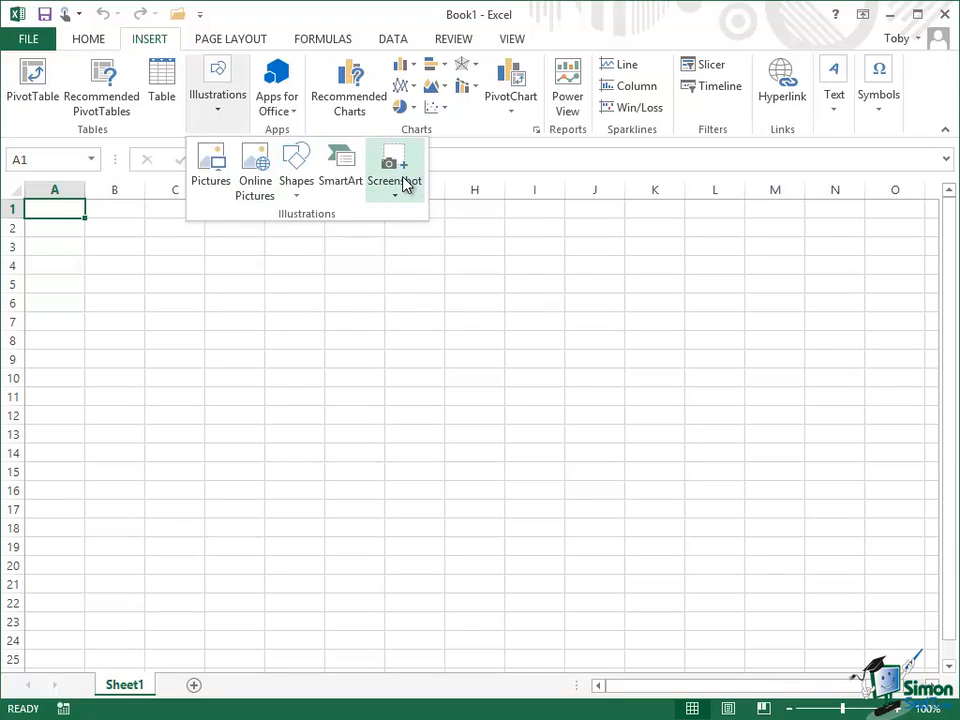
pyautogui.click(213, 183)
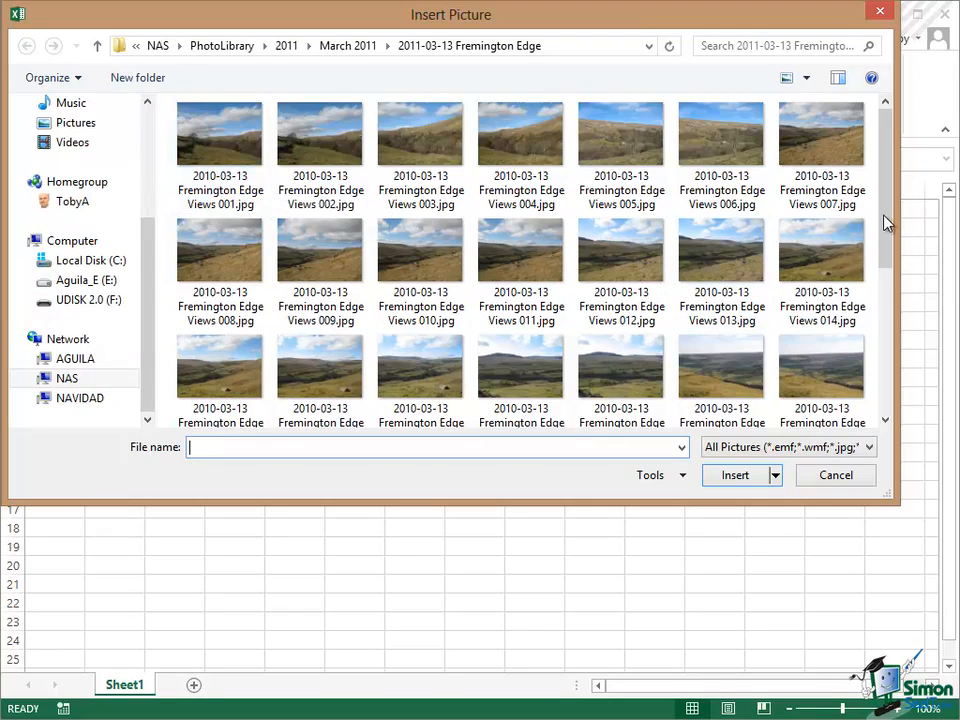
pyautogui.moveTo(889, 178); pyautogui.dragTo(893, 317)
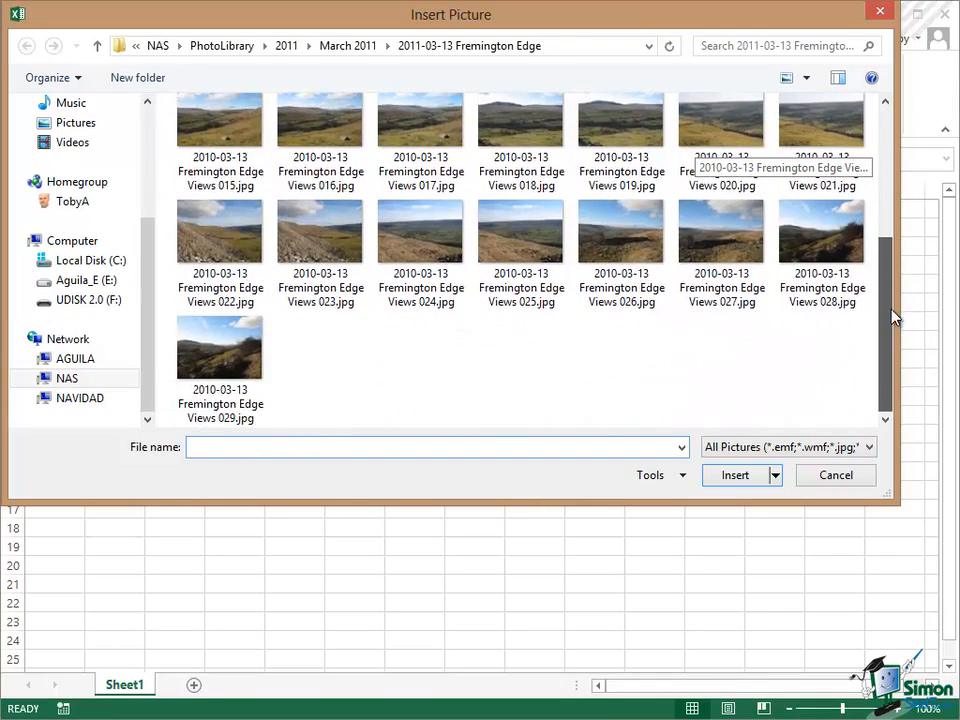
pyautogui.click(527, 240)
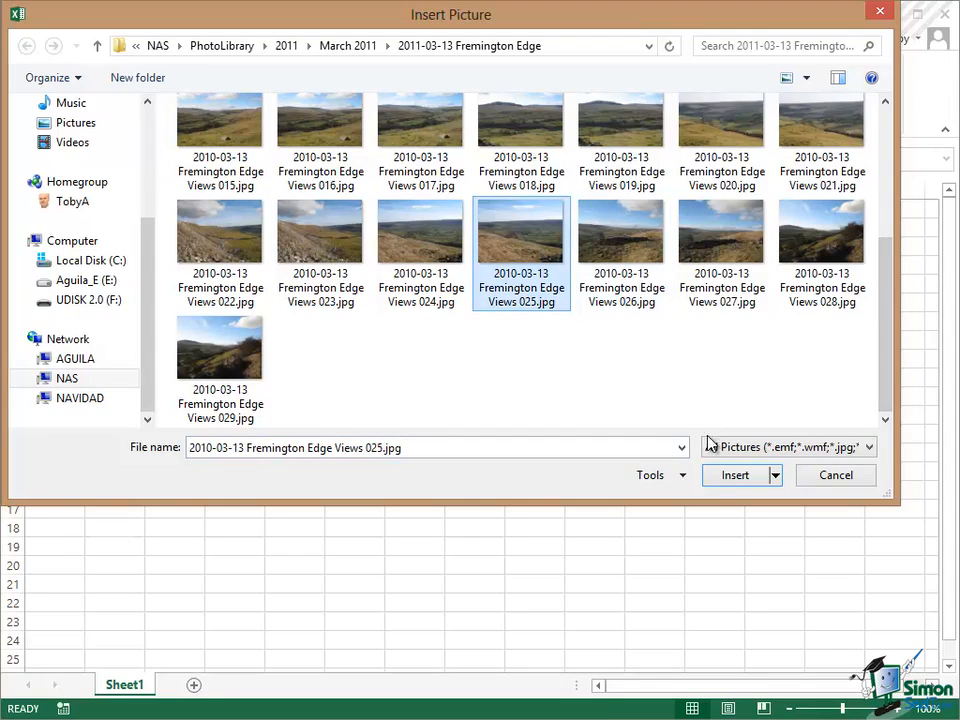
pyautogui.click(735, 477)
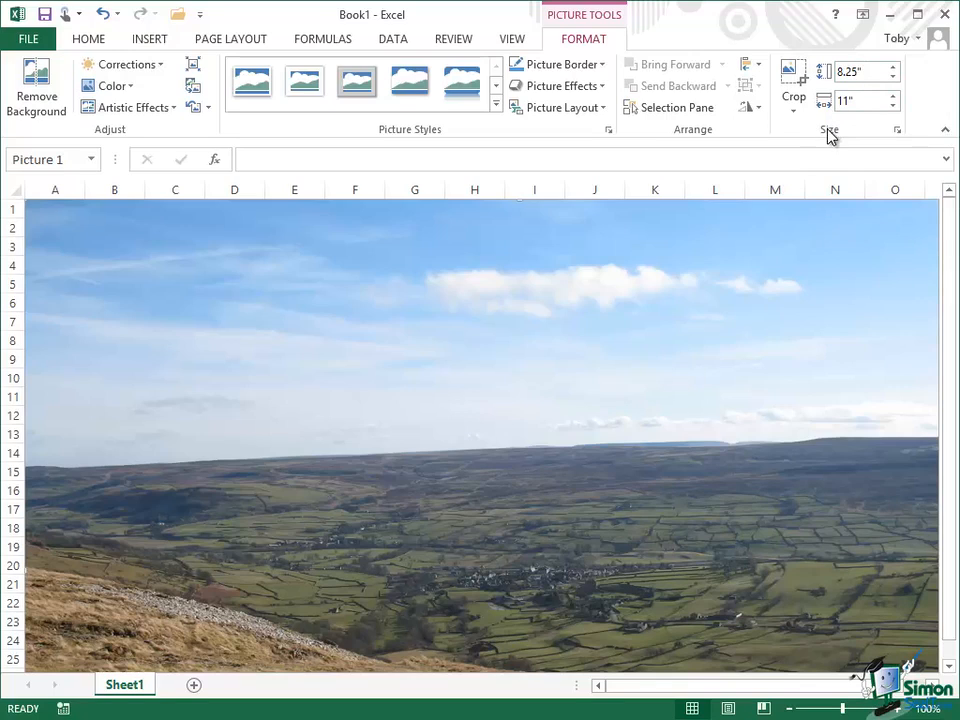
# Scale the inserted landscape picture to 20% of its original height and width with the aspect ratio locked
pyautogui.click(899, 133)
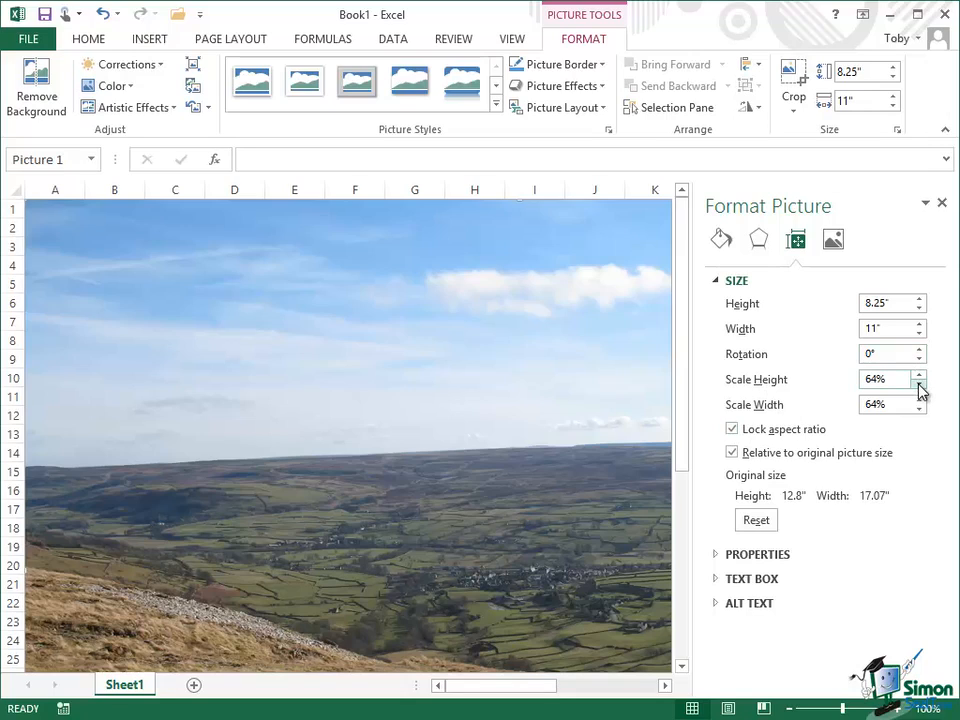
pyautogui.moveTo(919, 391); pyautogui.dragTo(919, 391)
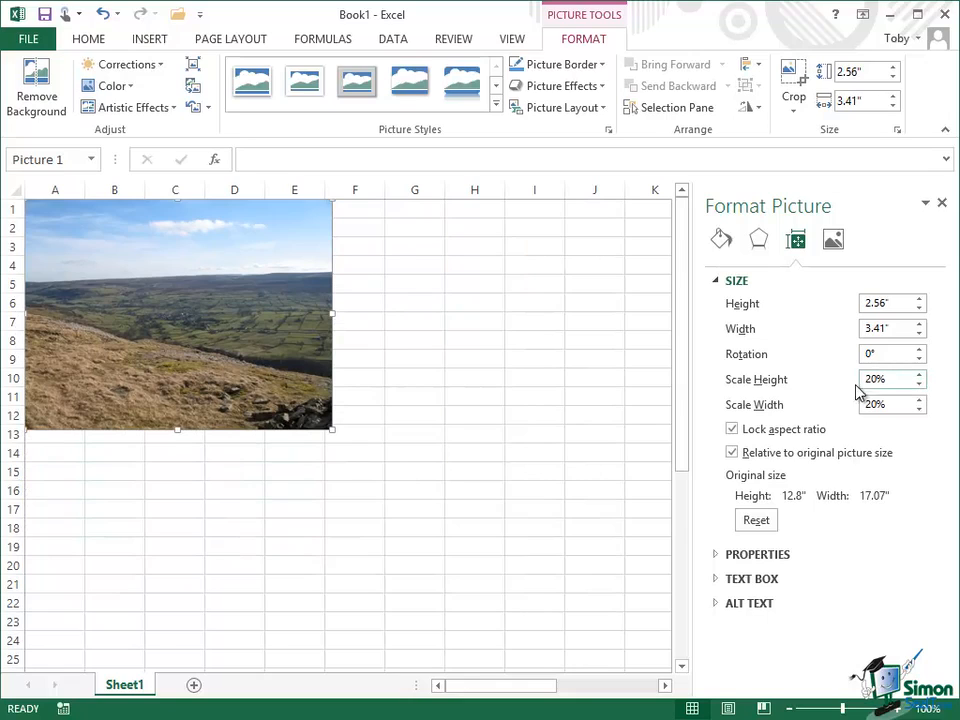
pyautogui.click(944, 204)
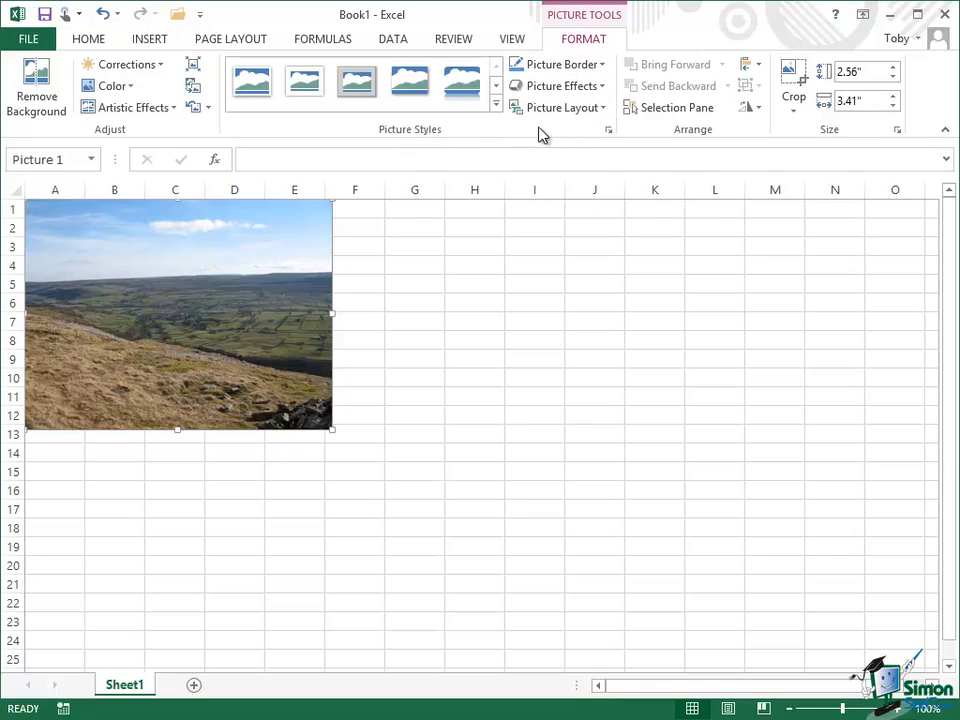
# Apply the thick black matte picture style to the landscape photo and move it down and right, away from the sheet's corner
pyautogui.click(497, 105)
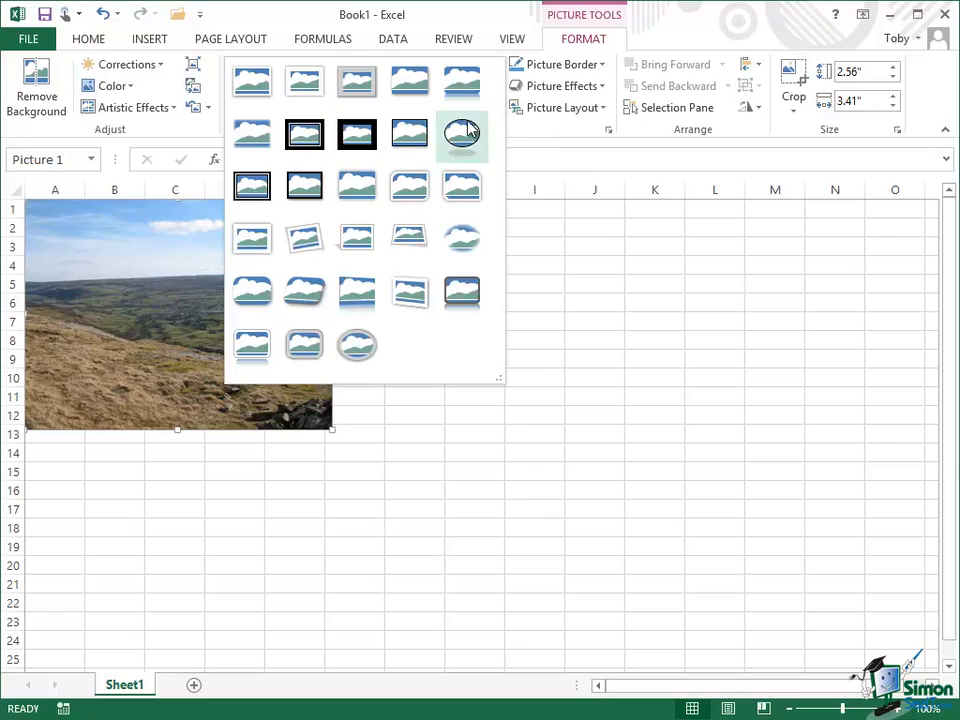
pyautogui.click(358, 135)
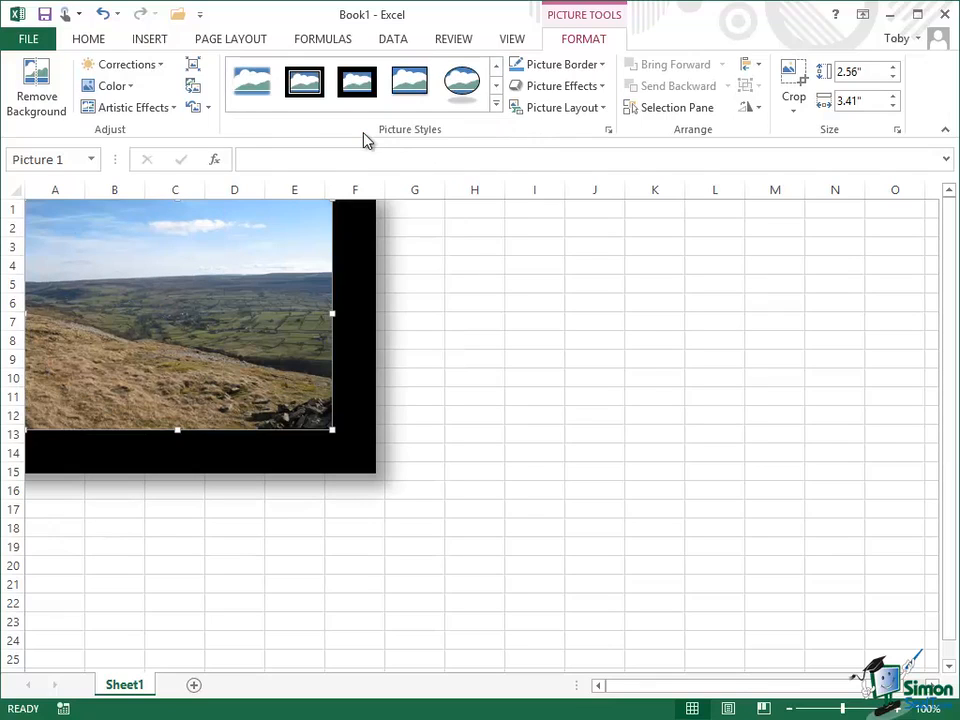
pyautogui.moveTo(219, 285); pyautogui.dragTo(459, 404)
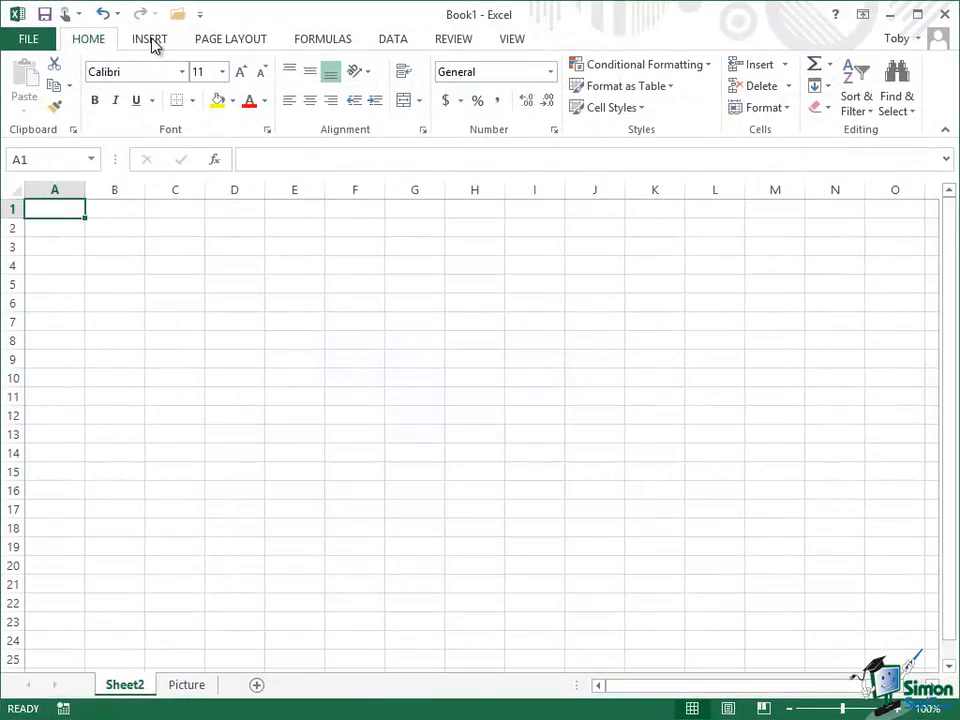
# Search Office.com Clip Art for "bath" and insert the yellow rubber duck image into Sheet2
pyautogui.click(152, 40)
pyautogui.click(220, 114)
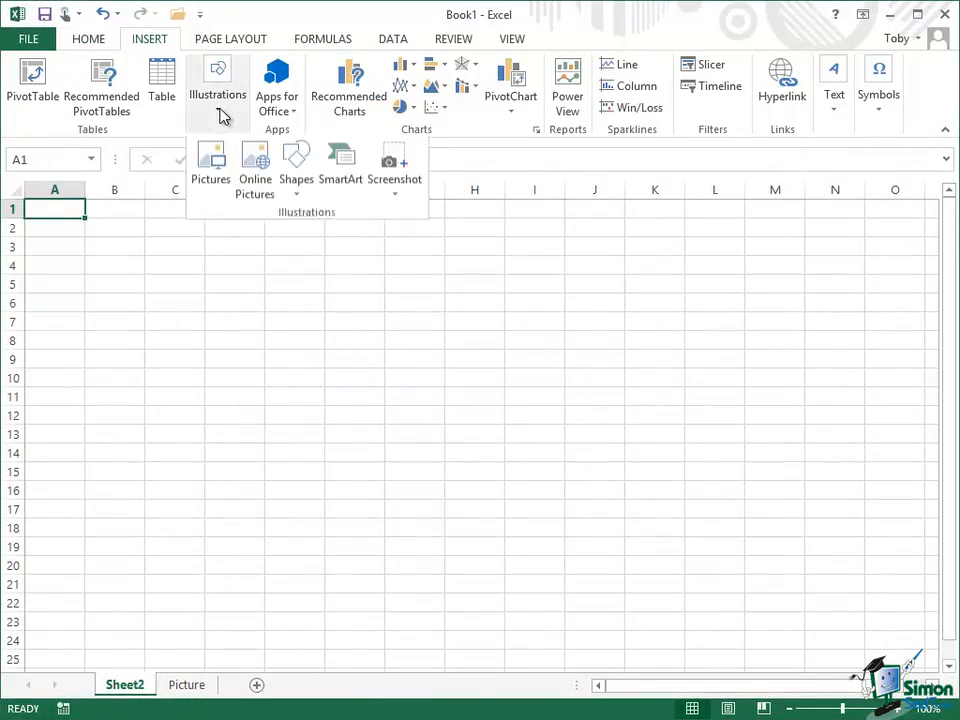
pyautogui.click(256, 170)
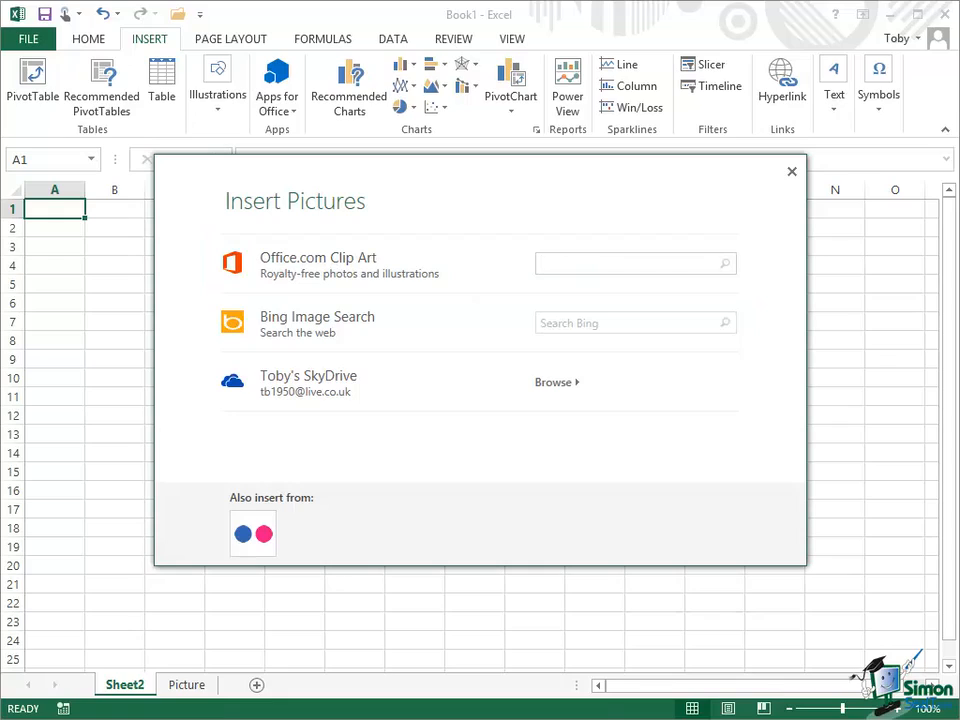
pyautogui.write('bath')
pyautogui.press('Return')
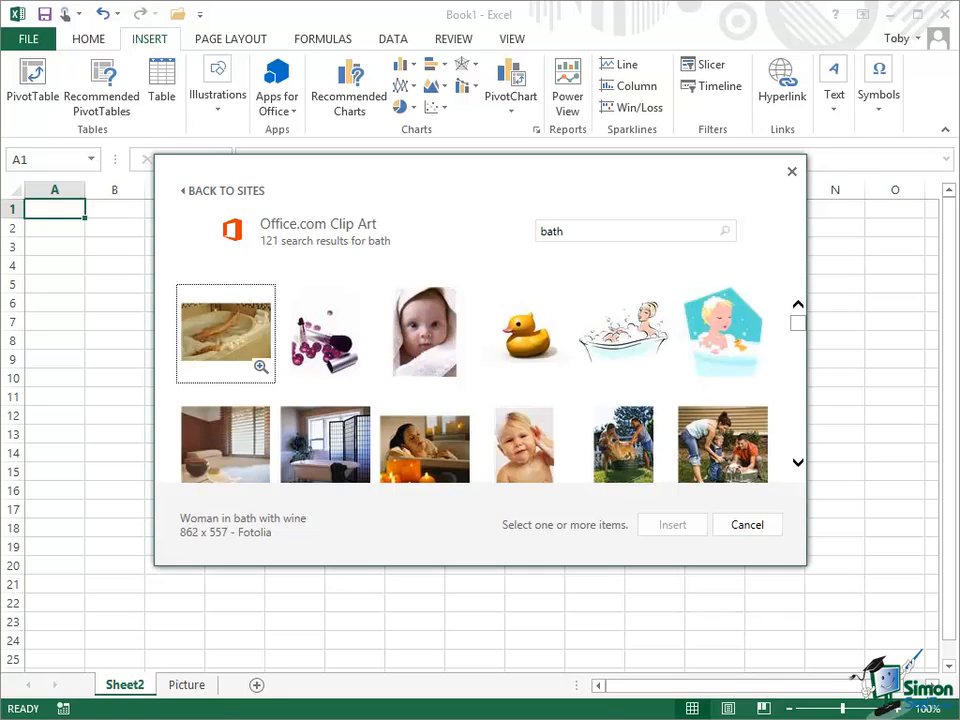
pyautogui.click(528, 340)
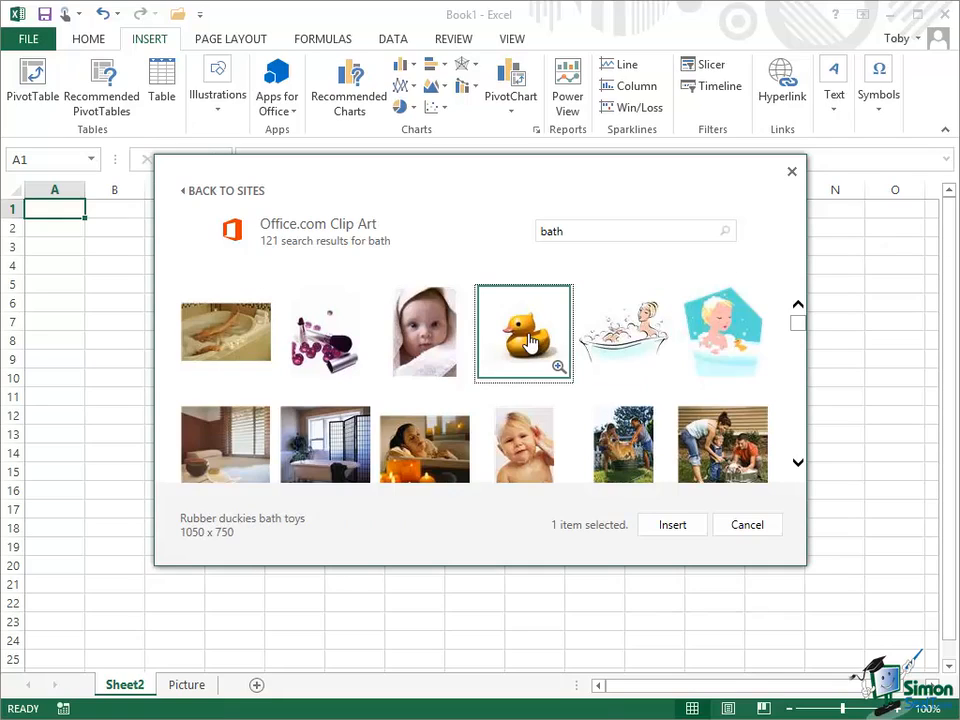
pyautogui.click(677, 527)
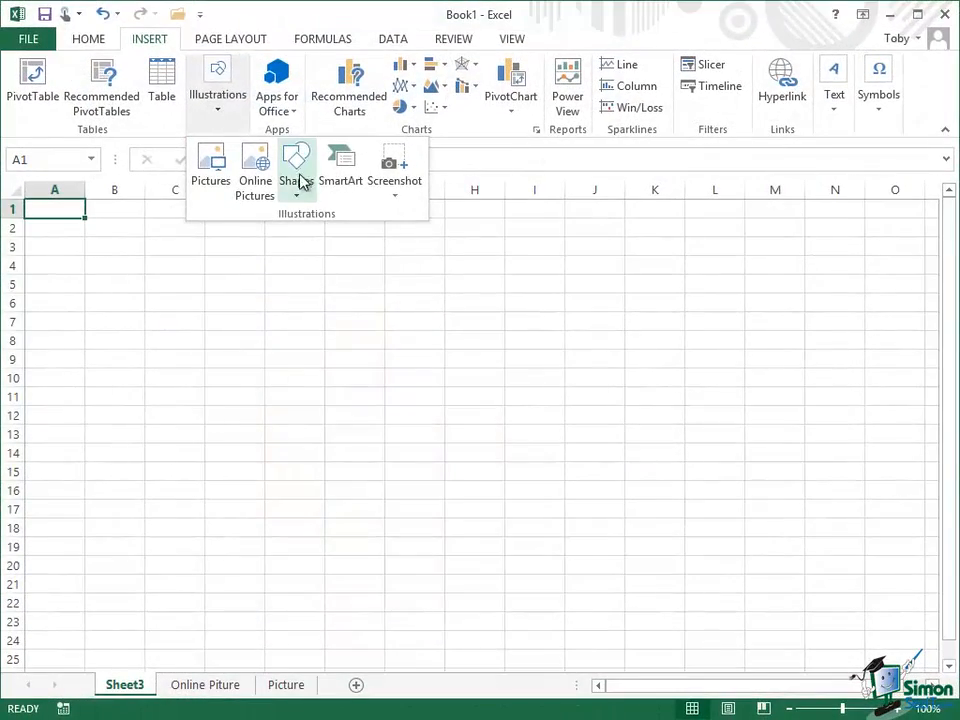
# Draw a trapezoid about 3.34" high and 4.71" wide on Sheet3, spanning roughly columns E to L and rows 4 to 20
pyautogui.click(298, 172)
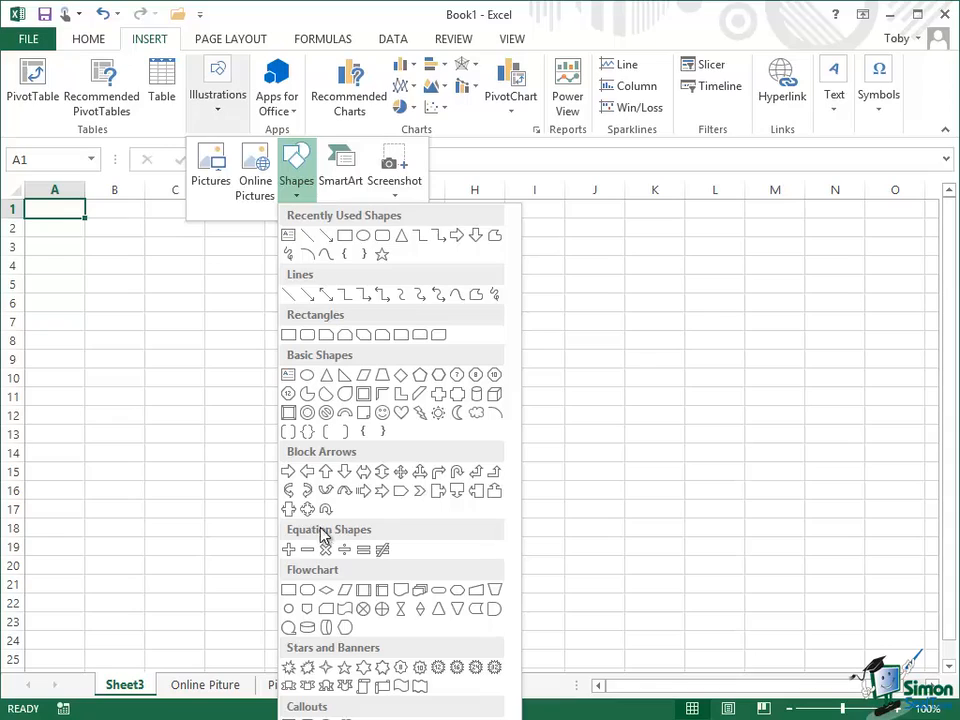
pyautogui.click(383, 377)
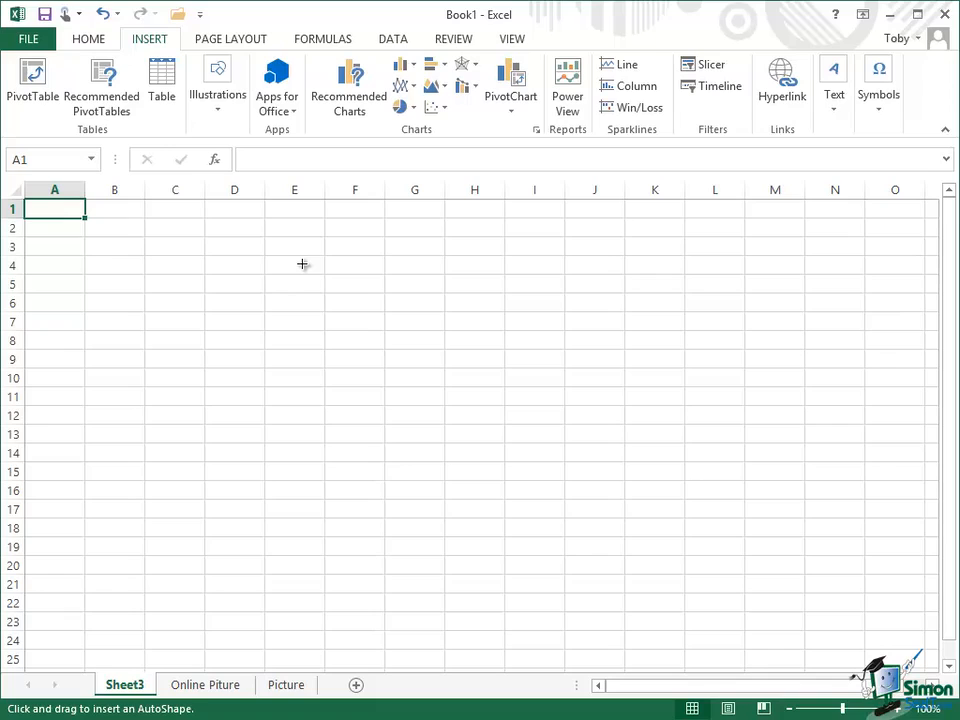
pyautogui.moveTo(303, 264)
pyautogui.mouseDown()
pyautogui.moveTo(332, 360)
pyautogui.moveTo(491, 452)
pyautogui.moveTo(654, 484)
pyautogui.moveTo(701, 510)
pyautogui.moveTo(726, 564)
pyautogui.mouseUp()
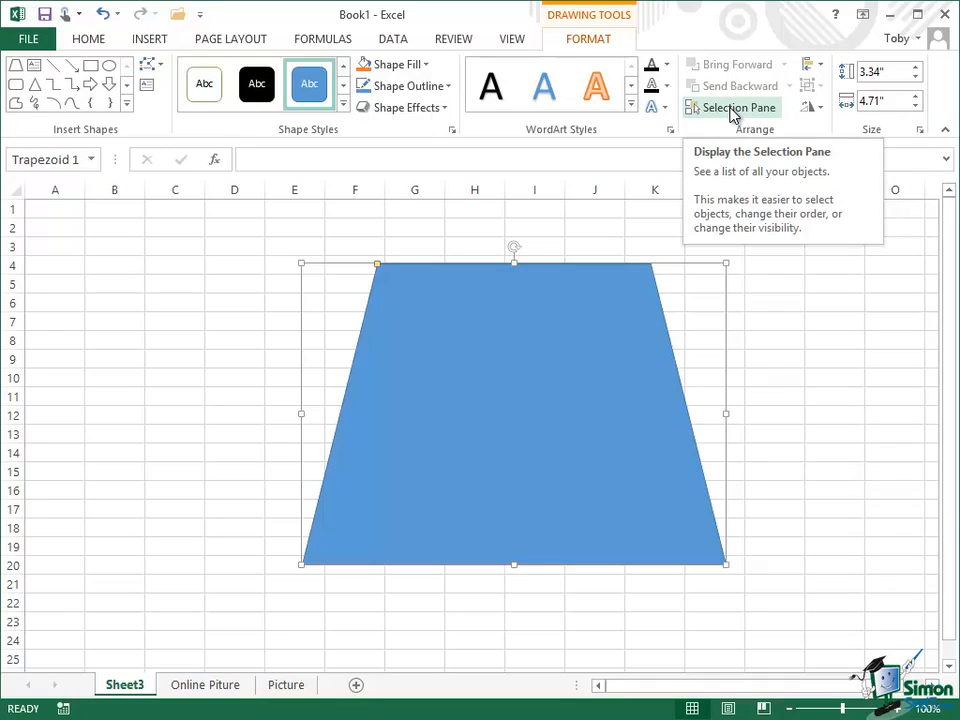
# Draw a pie shape about 3.4" high and 4.48" wide over columns B to H, overlapping the trapezoid's lower-left part
pyautogui.click(151, 42)
pyautogui.click(219, 110)
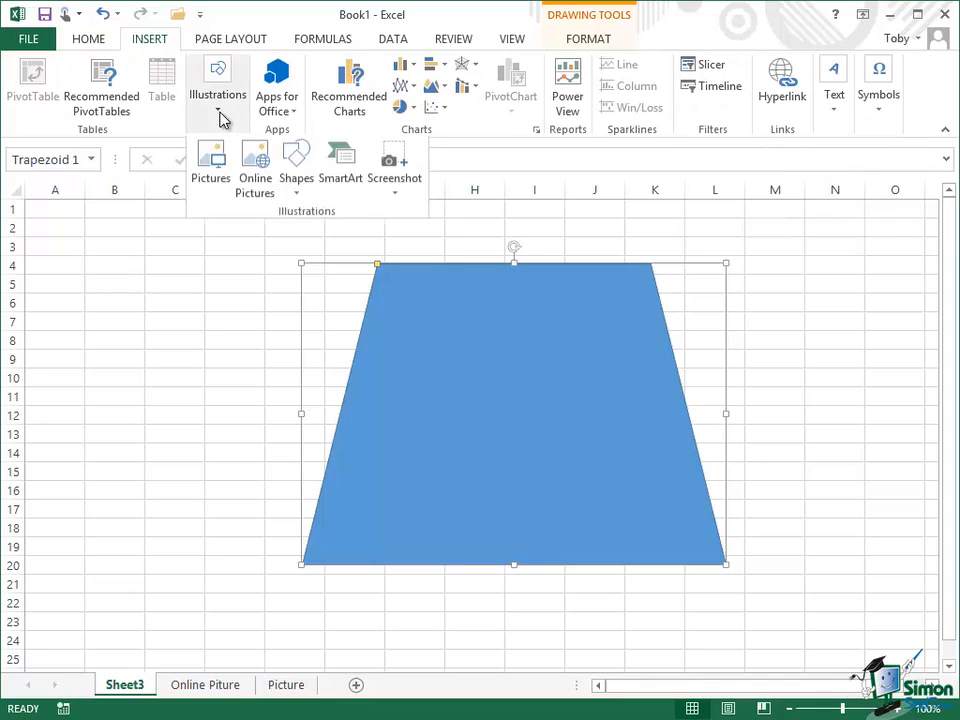
pyautogui.click(297, 190)
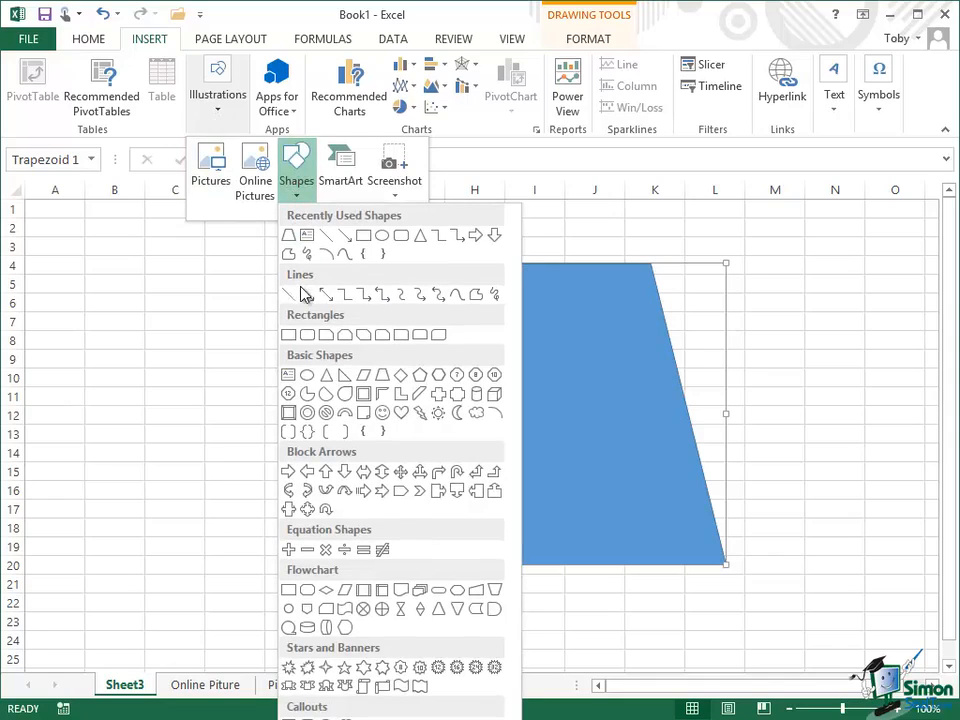
pyautogui.click(306, 397)
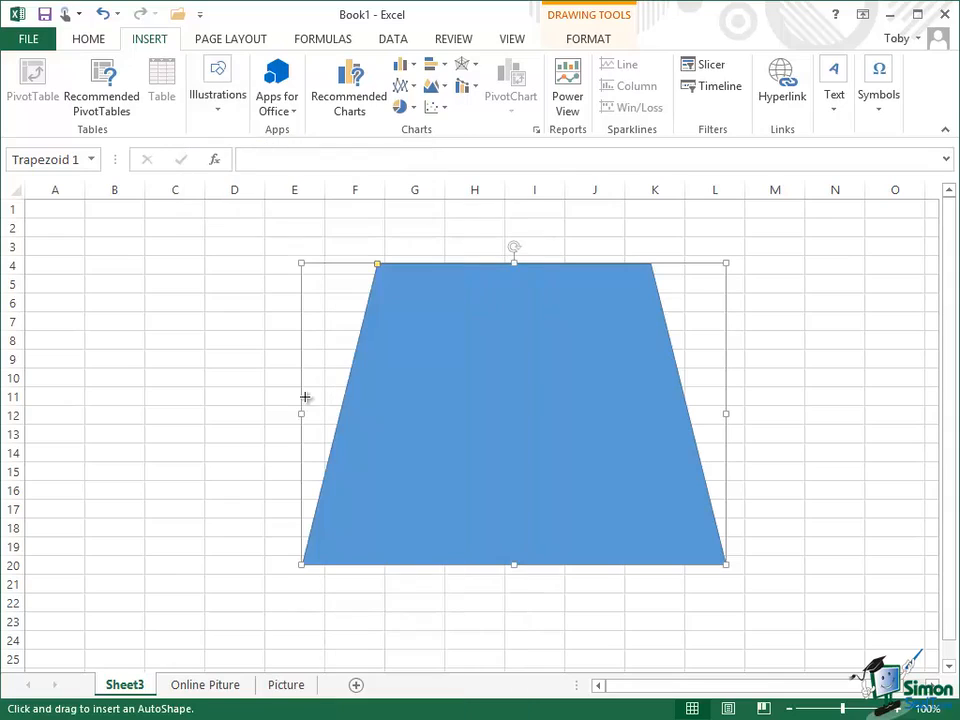
pyautogui.moveTo(96, 306)
pyautogui.mouseDown()
pyautogui.moveTo(126, 373)
pyautogui.moveTo(266, 516)
pyautogui.moveTo(414, 592)
pyautogui.moveTo(499, 611)
pyautogui.mouseUp()
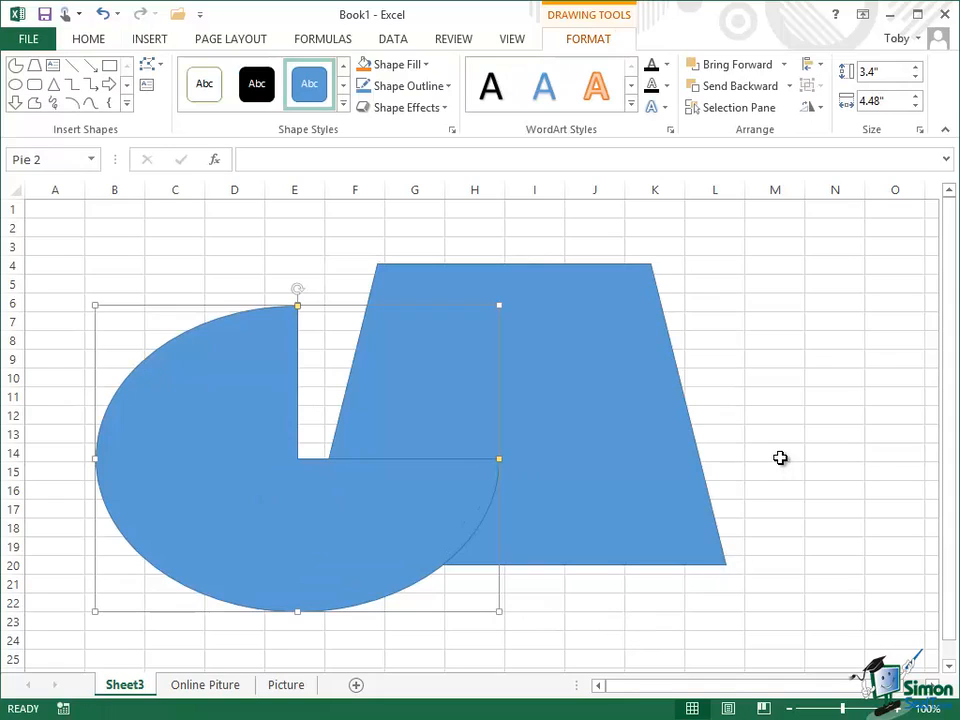
# Fill the trapezoid with the light-variation gradient that fades vertically from darker blue to pale blue
pyautogui.click(595, 288)
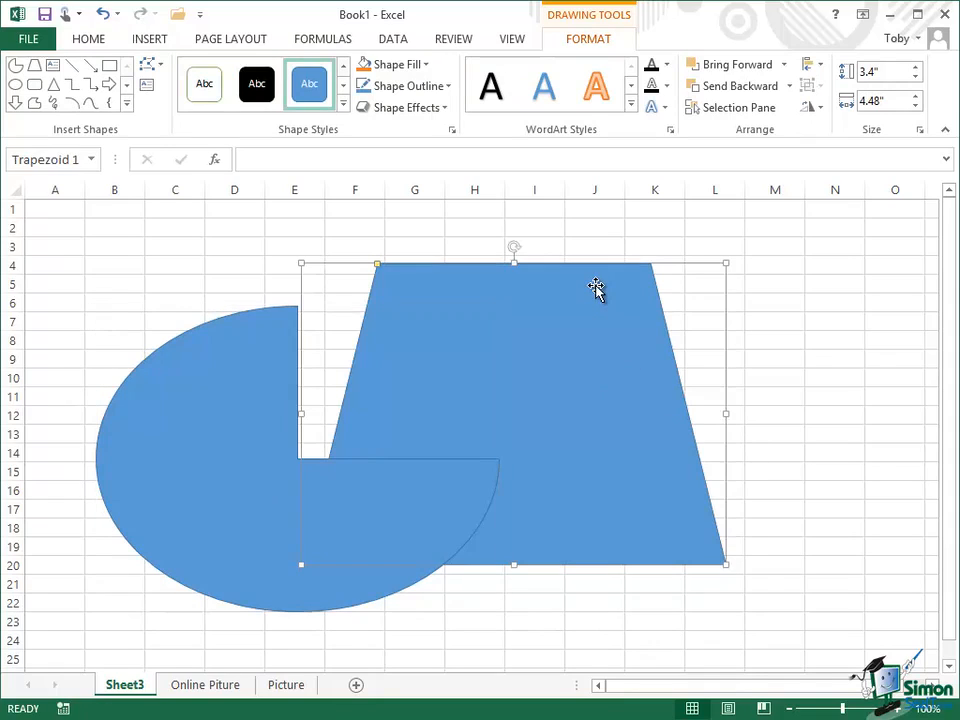
pyautogui.click(242, 354)
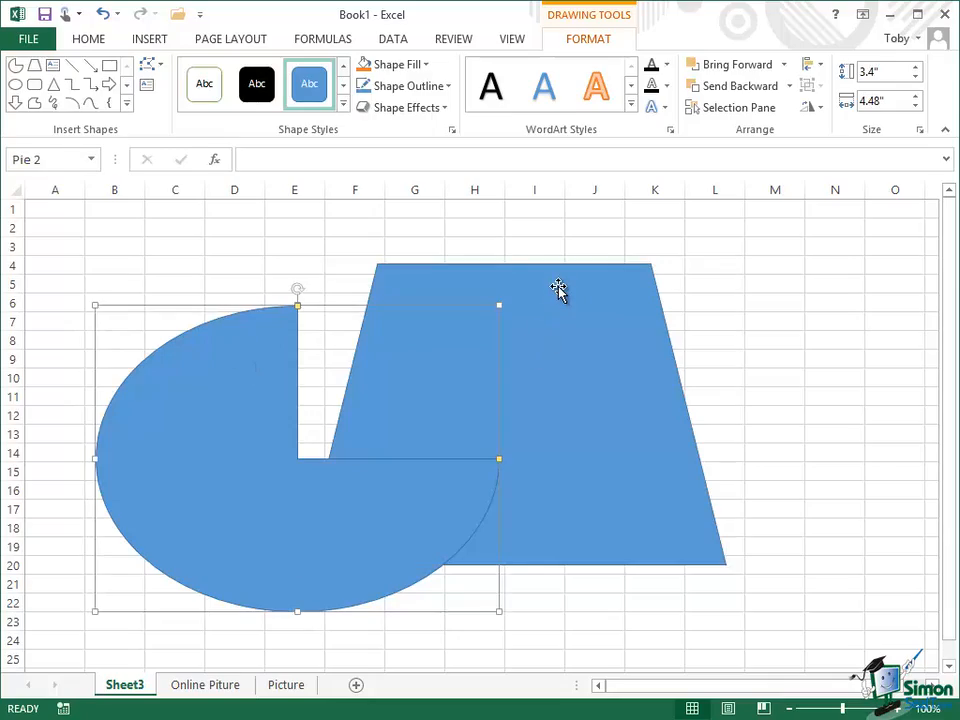
pyautogui.click(558, 289)
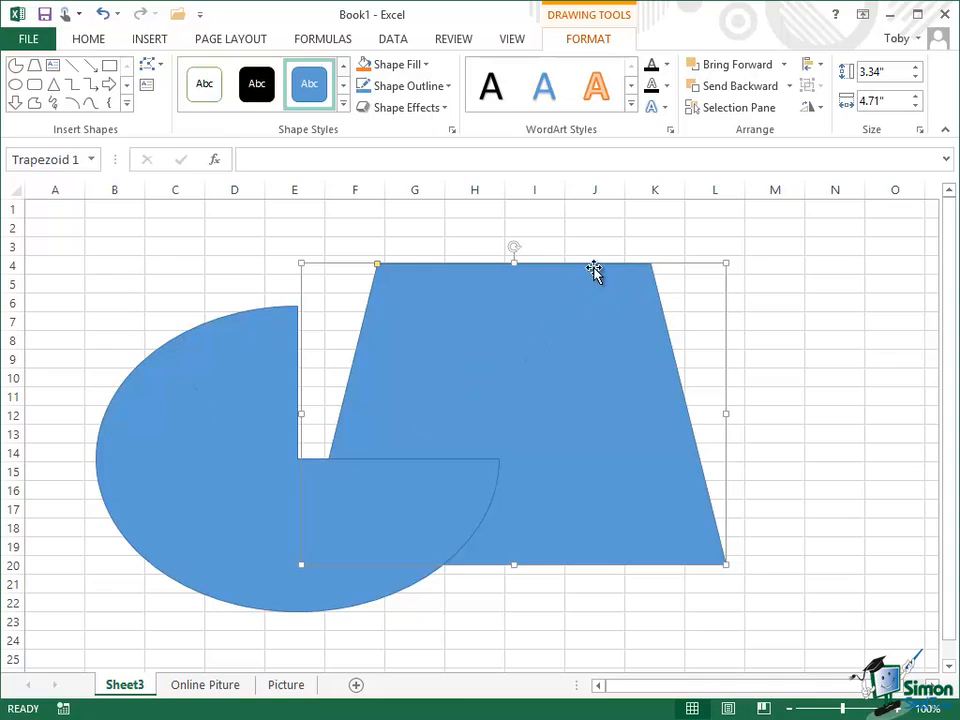
pyautogui.click(426, 66)
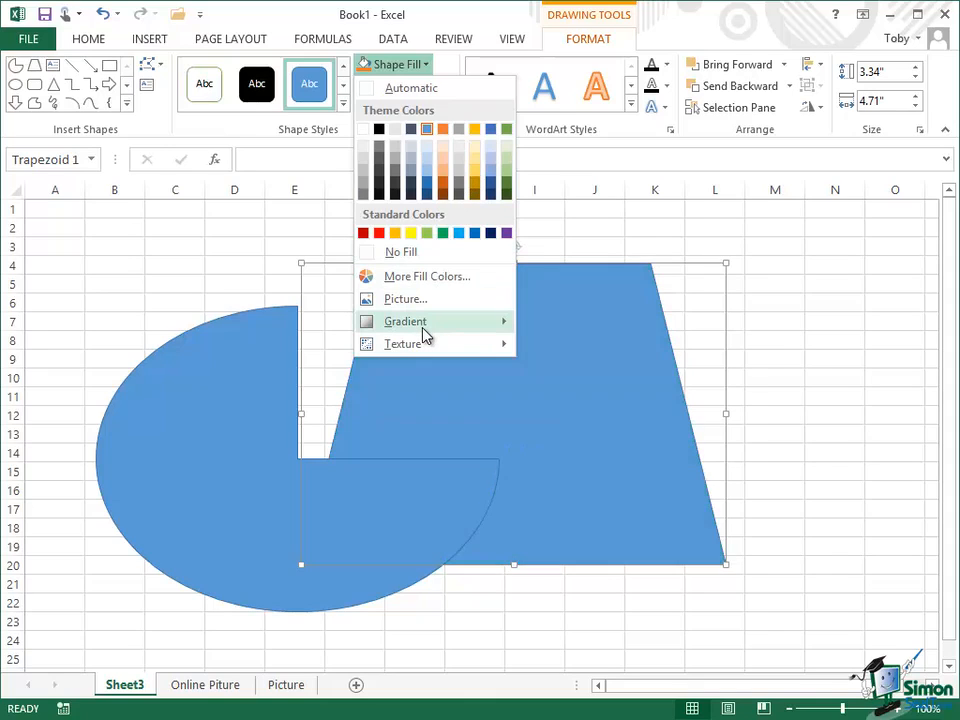
pyautogui.moveTo(460, 335)
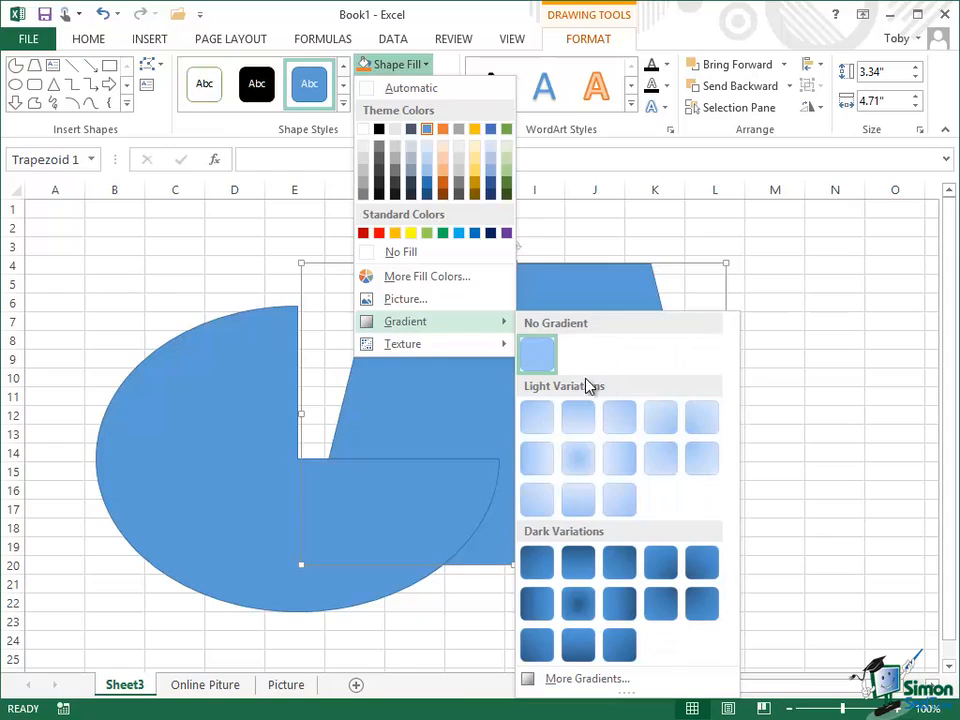
pyautogui.click(578, 420)
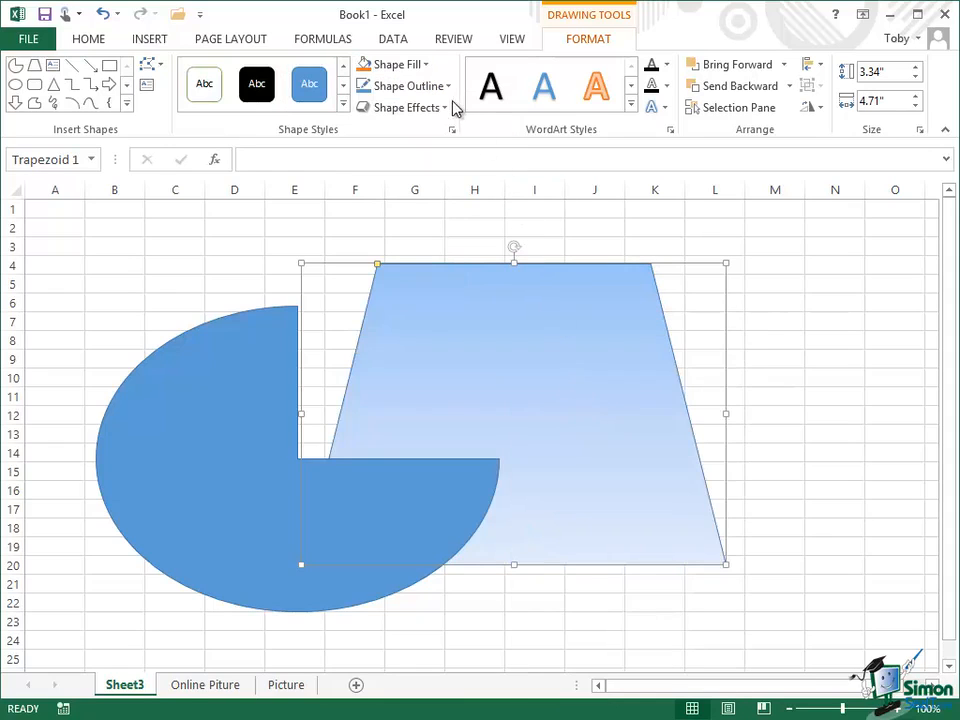
# Fill the trapezoid with the beige woven-fabric texture
pyautogui.click(425, 66)
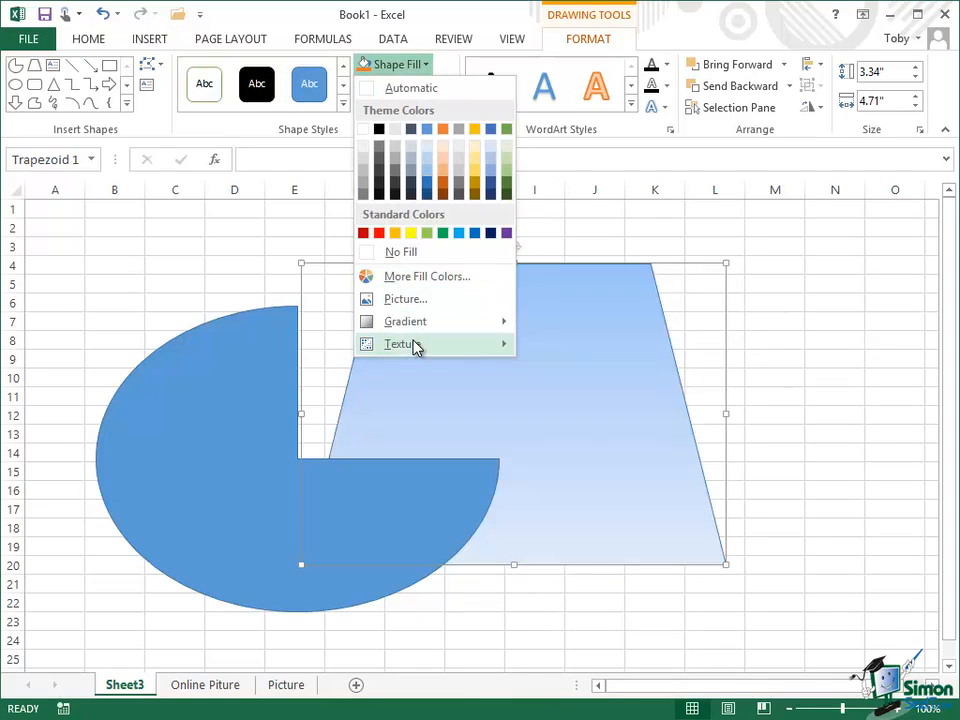
pyautogui.moveTo(469, 345)
pyautogui.click(643, 388)
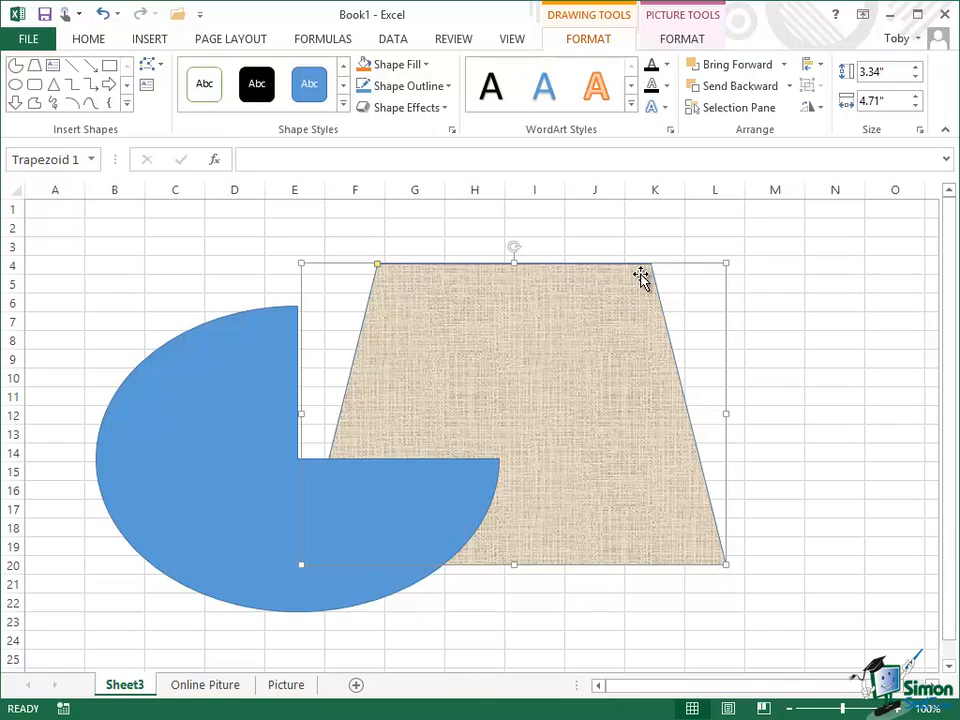
# Apply the Subtle Effect - Gold, Accent 4 shape style to the pie shape
pyautogui.click(230, 444)
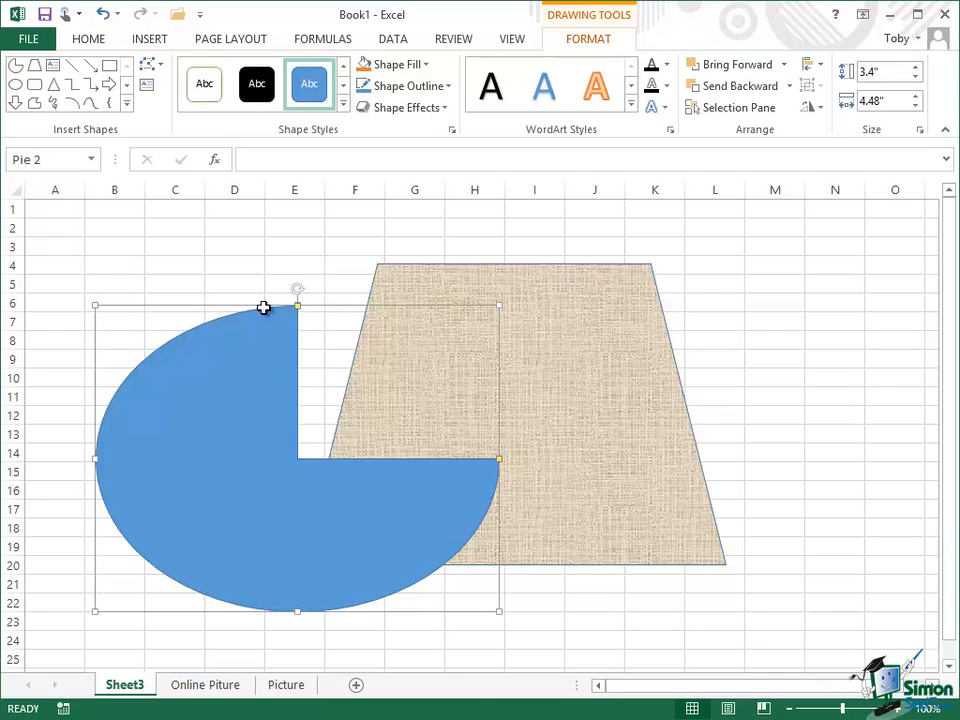
pyautogui.click(344, 104)
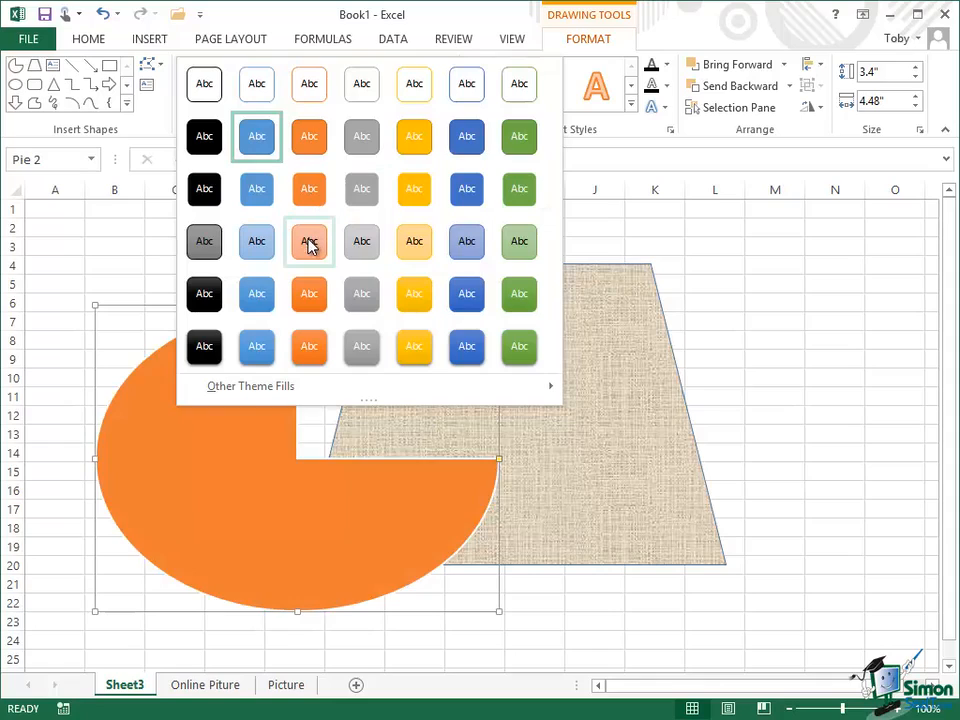
pyautogui.click(414, 245)
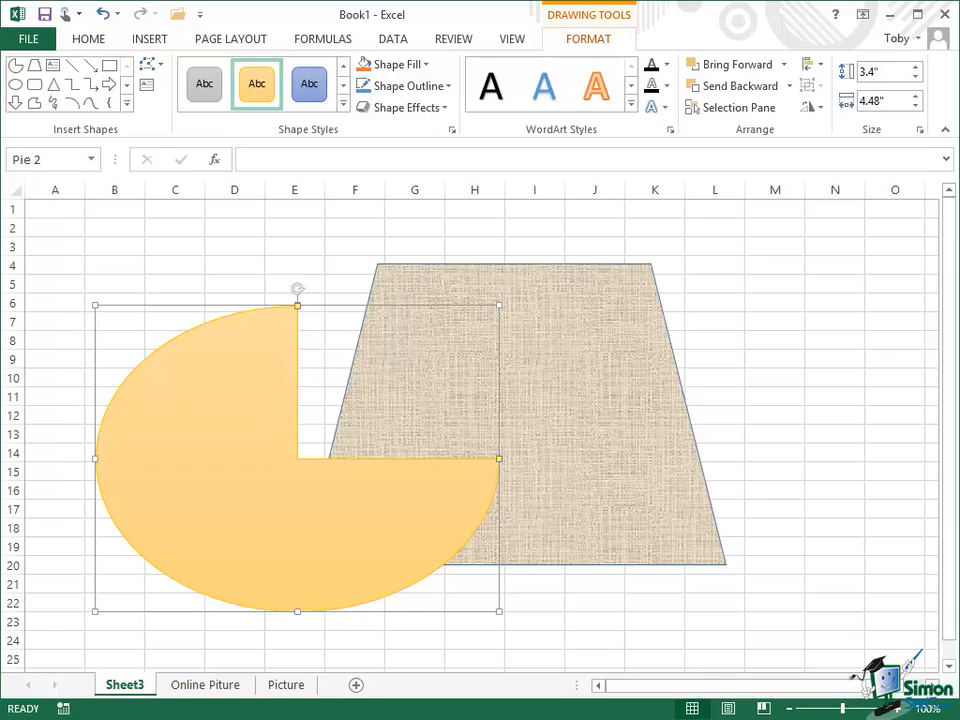
# Add the text "Doing a new shape" inside the pie shape
pyautogui.write('Doing a new shpe')
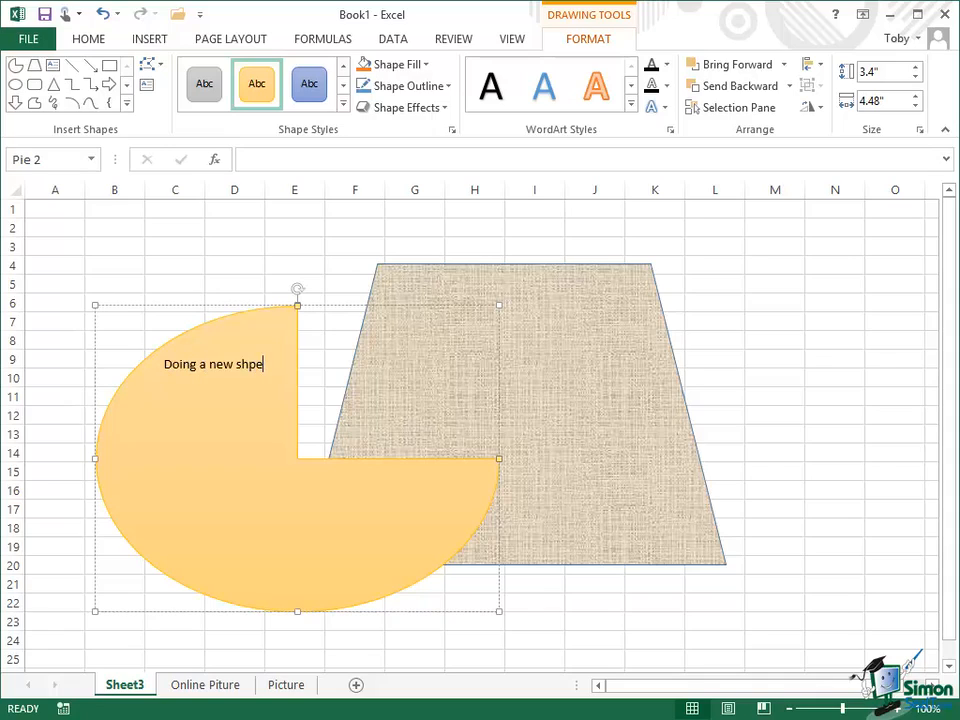
pyautogui.press('BackSpace')
pyautogui.press('BackSpace')
pyautogui.write('ape')
# Set the font size of all the pie shape's text to 36
pyautogui.moveTo(166, 362); pyautogui.dragTo(270, 376)
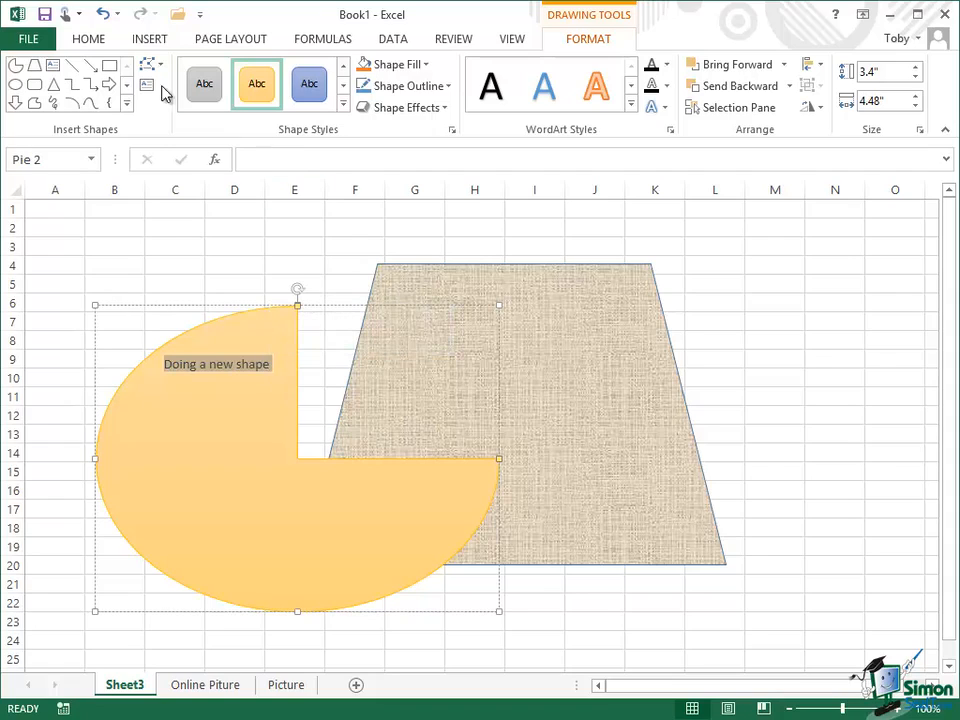
pyautogui.click(90, 40)
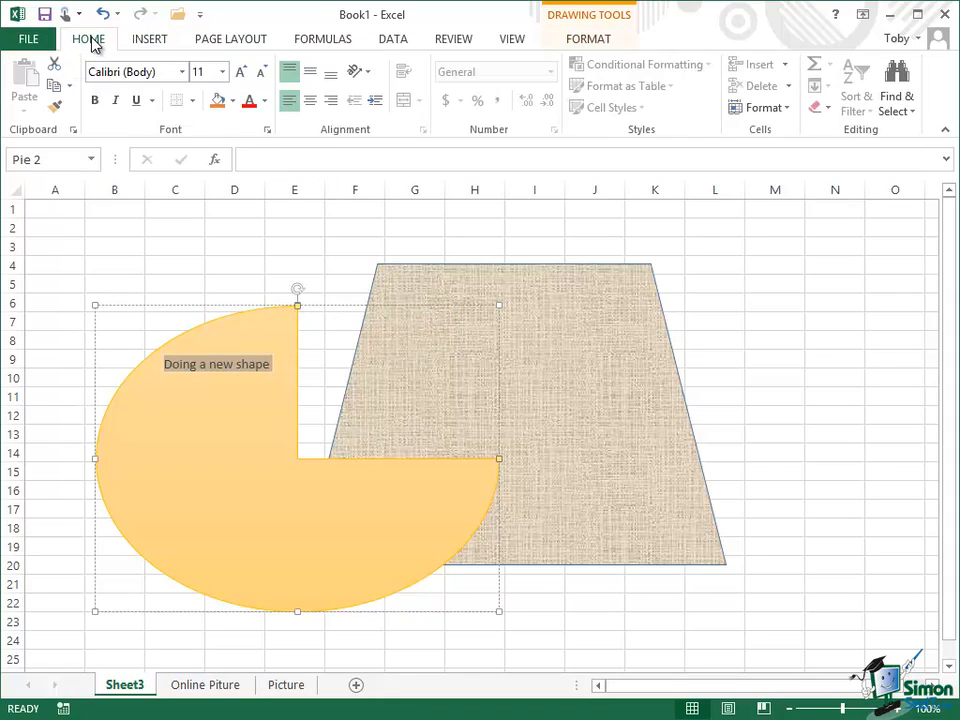
pyautogui.click(225, 73)
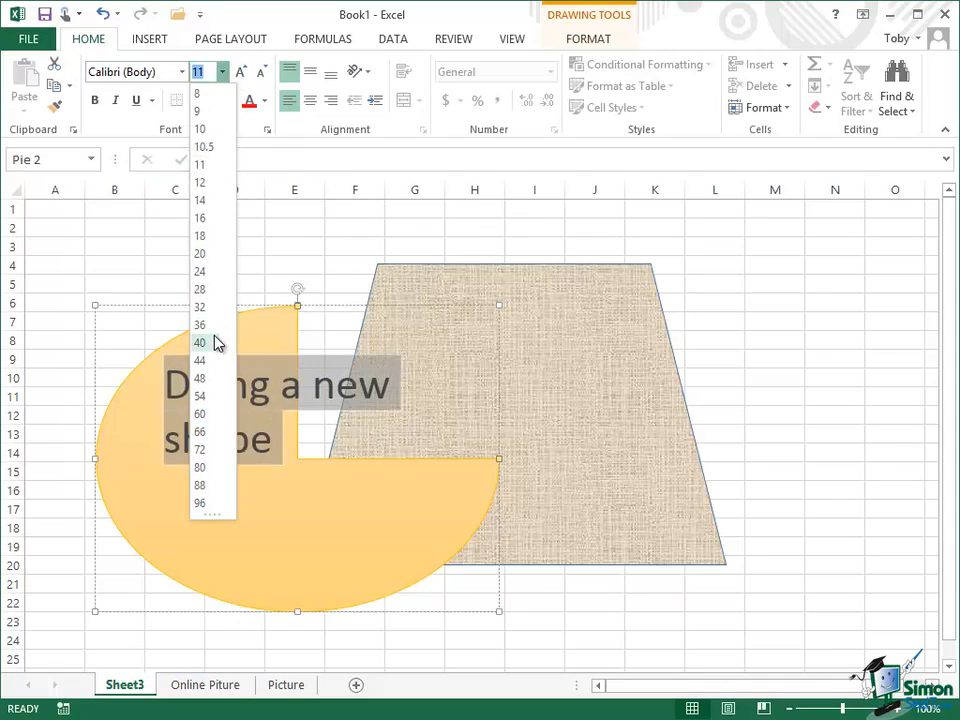
pyautogui.click(200, 325)
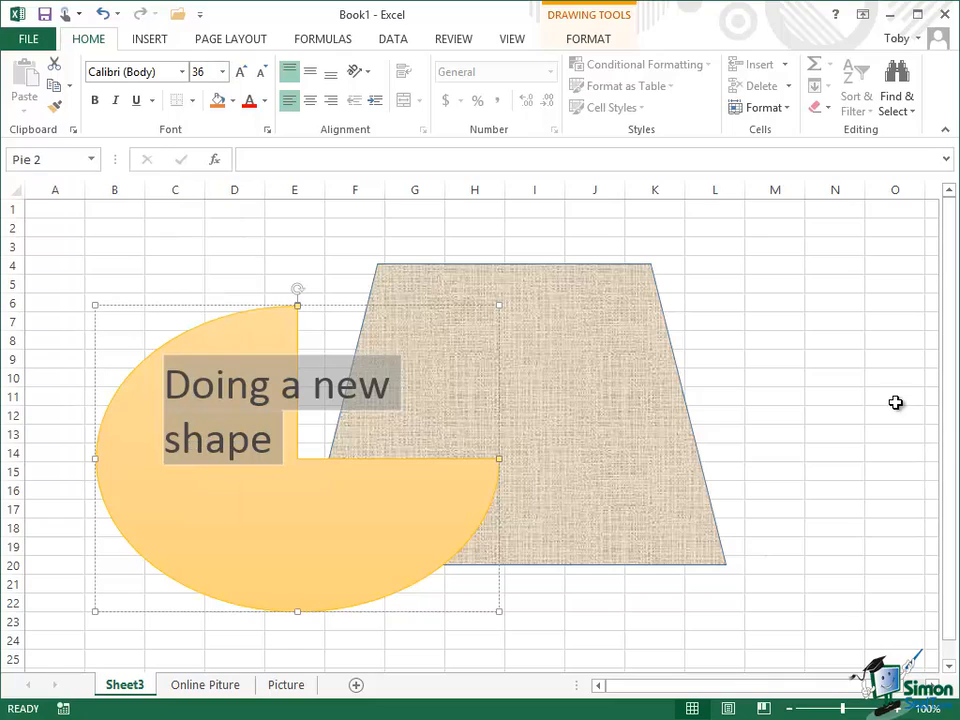
pyautogui.click(592, 42)
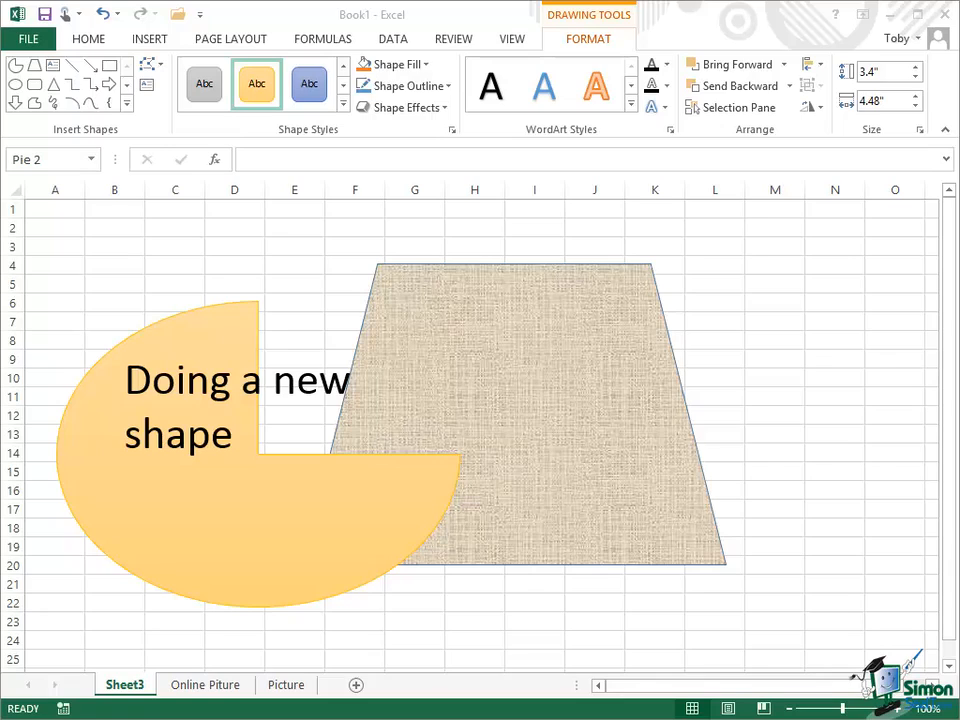
# Move the trapezoid across to columns H to O and the pie to columns C to I, slightly overlapping it
pyautogui.click(514, 414)
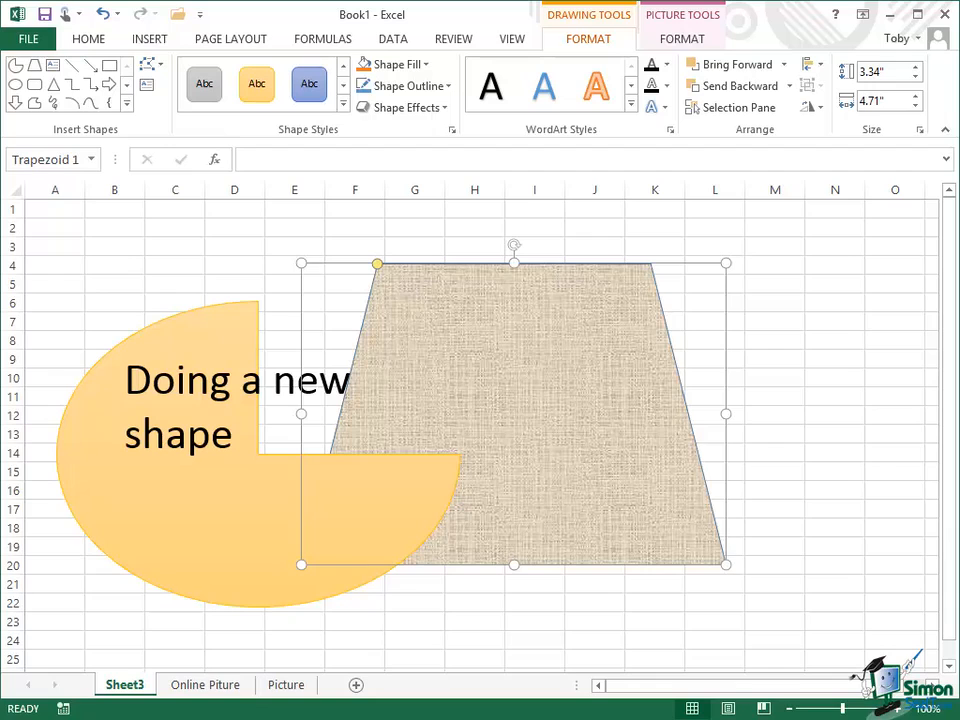
pyautogui.moveTo(514, 414); pyautogui.dragTo(669, 424)
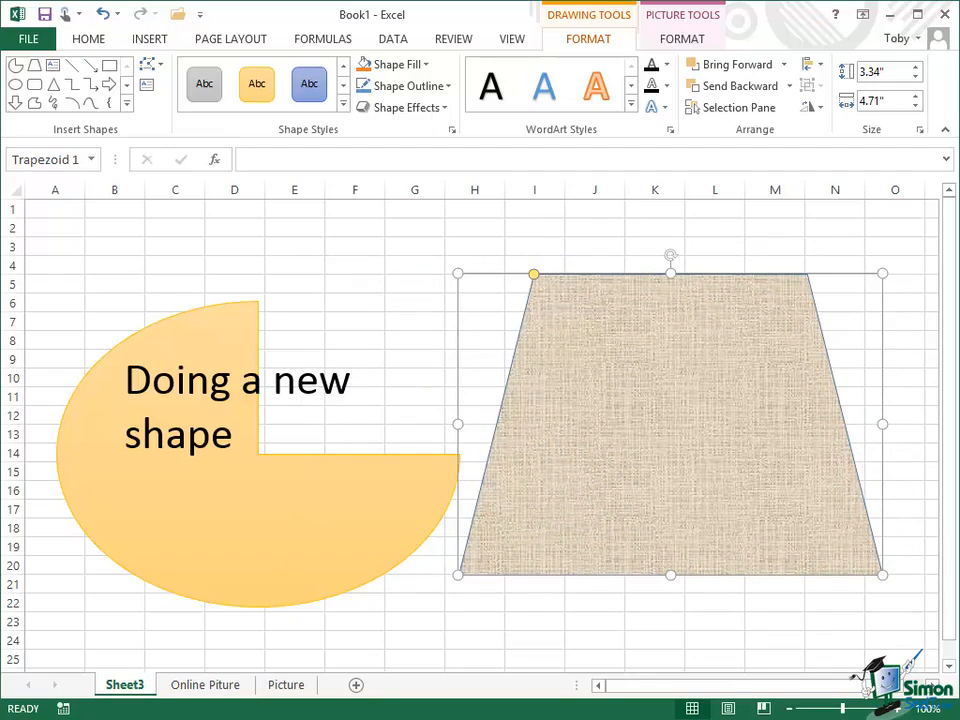
pyautogui.click(300, 502)
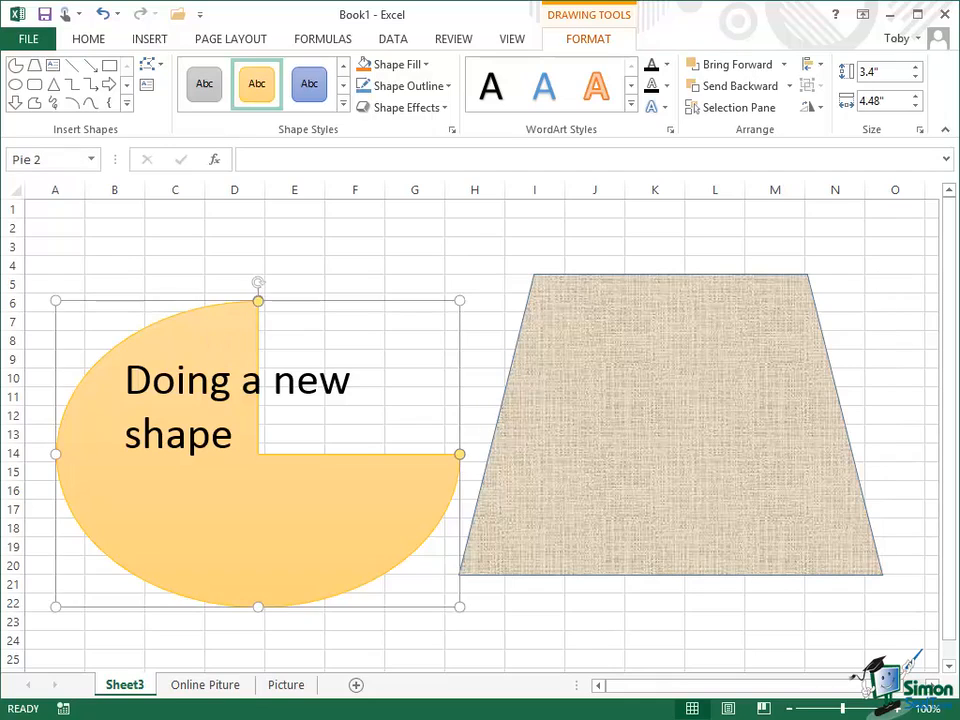
pyautogui.moveTo(300, 502); pyautogui.dragTo(393, 490)
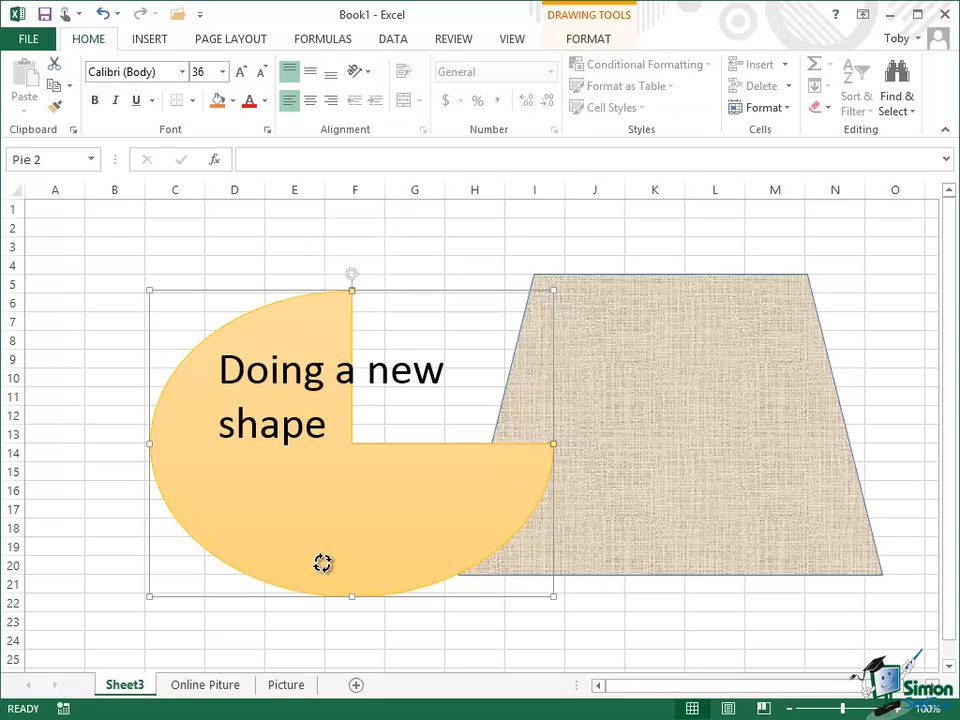
# Rotate the pie shape slightly clockwise together with its text
pyautogui.moveTo(351, 273)
pyautogui.mouseDown()
pyautogui.moveTo(281, 288)
pyautogui.moveTo(241, 314)
pyautogui.moveTo(199, 367)
pyautogui.moveTo(184, 440)
pyautogui.moveTo(194, 497)
pyautogui.moveTo(251, 573)
pyautogui.moveTo(280, 591)
pyautogui.moveTo(200, 510)
pyautogui.moveTo(186, 417)
pyautogui.moveTo(214, 345)
pyautogui.moveTo(272, 293)
pyautogui.moveTo(341, 273)
pyautogui.moveTo(400, 279)
pyautogui.mouseUp()
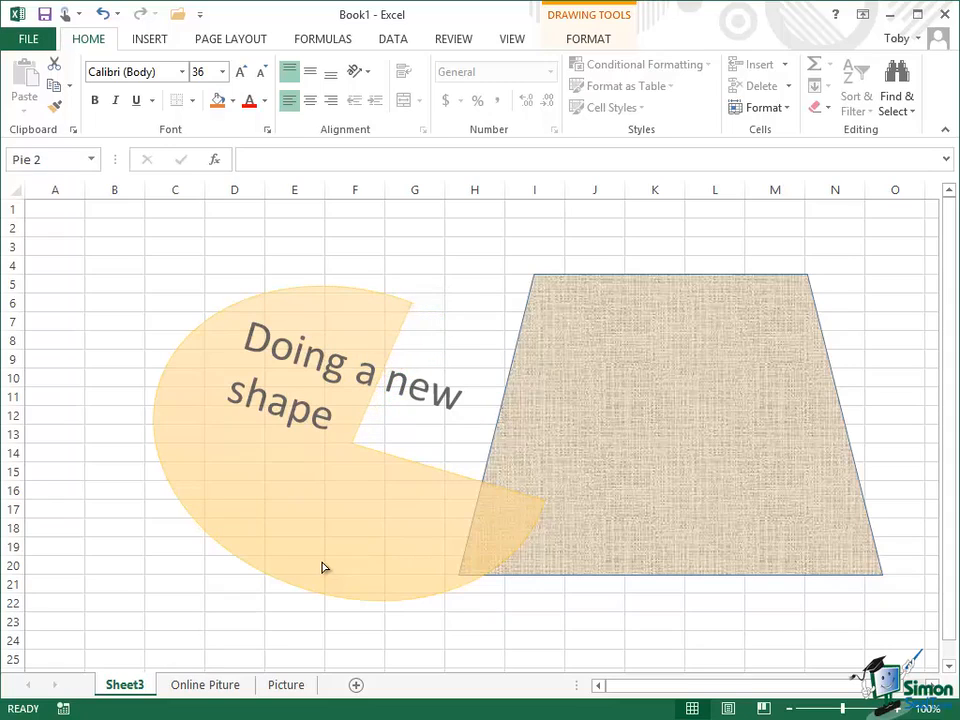
pyautogui.click(322, 567)
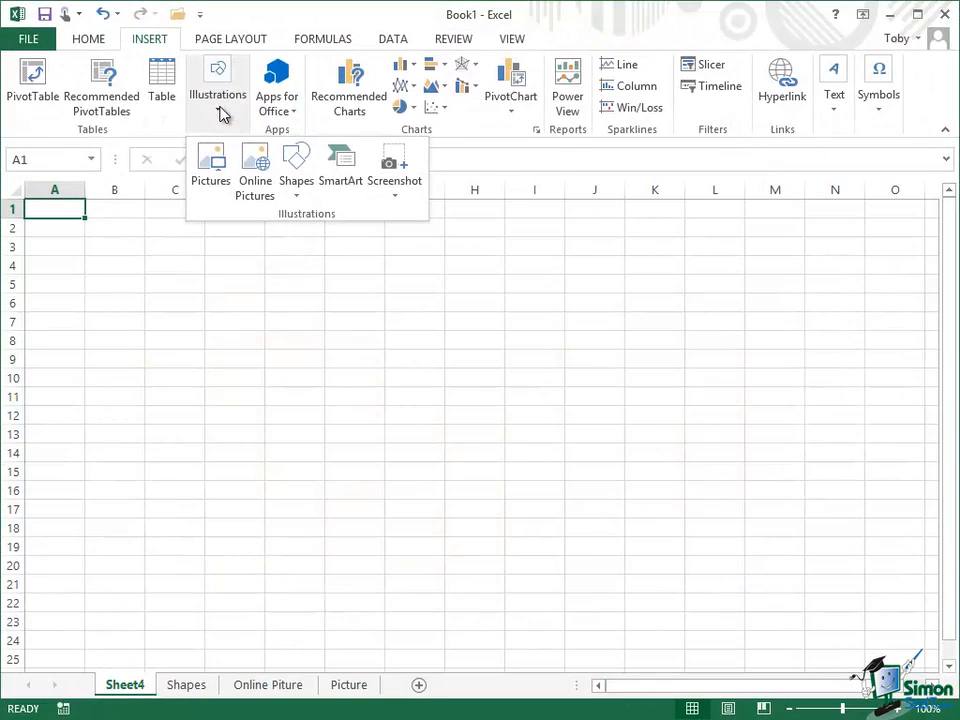
# Insert a Horizontal Picture List SmartArt graphic on the empty Sheet4
pyautogui.click(343, 163)
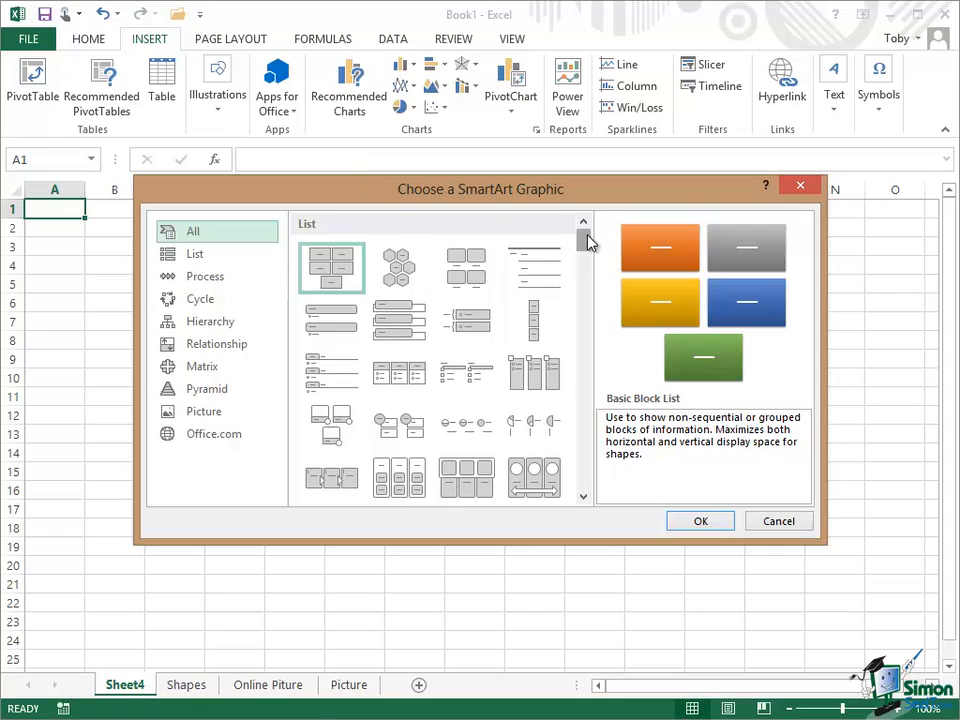
pyautogui.scroll(-2, 586, 246)
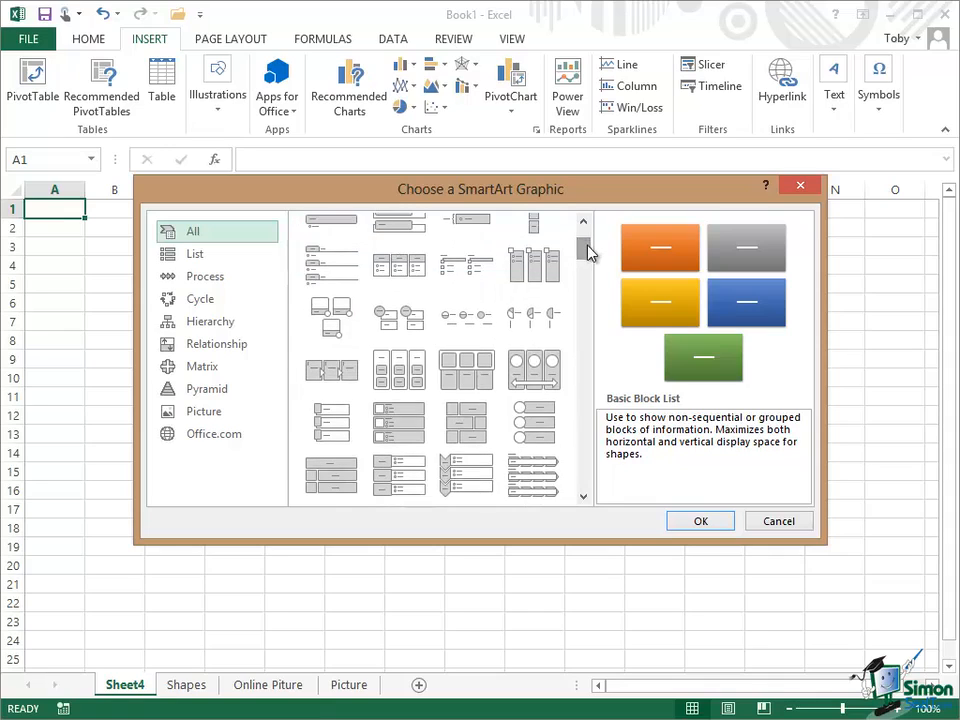
pyautogui.click(472, 378)
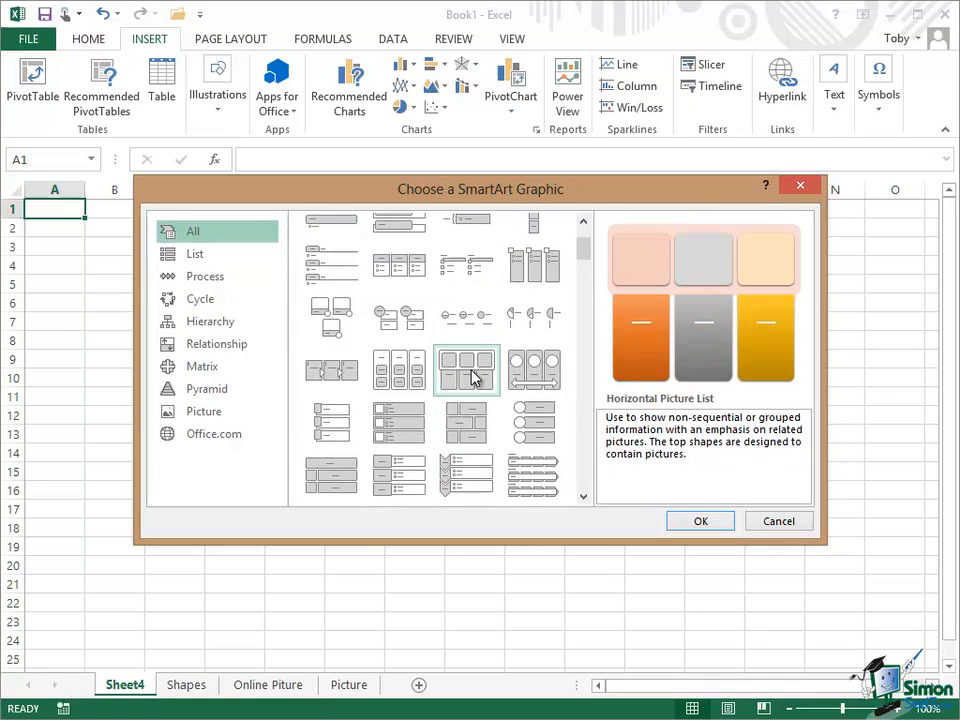
pyautogui.click(702, 521)
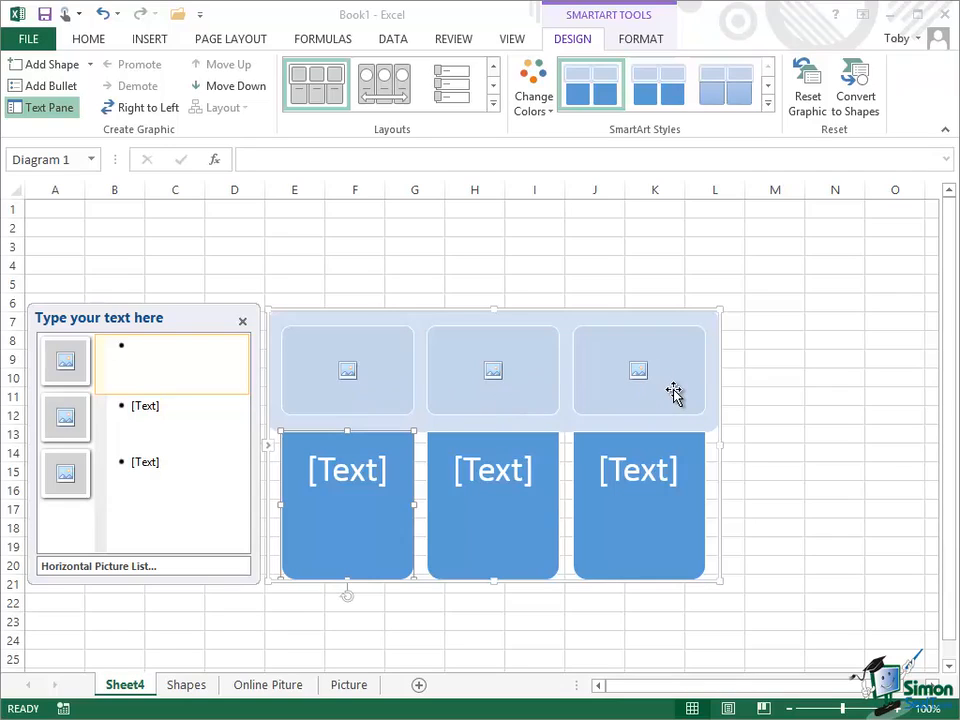
# Label the SmartArt's first block "Background" and its second block "Overview of progress"
pyautogui.write('B')
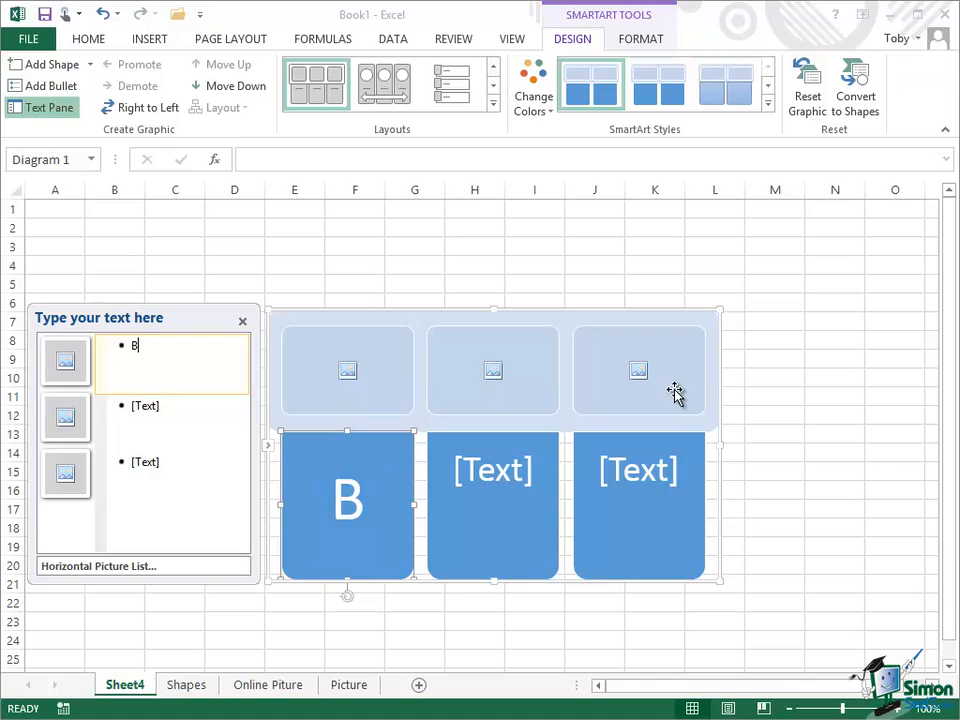
pyautogui.write('ackgrou')
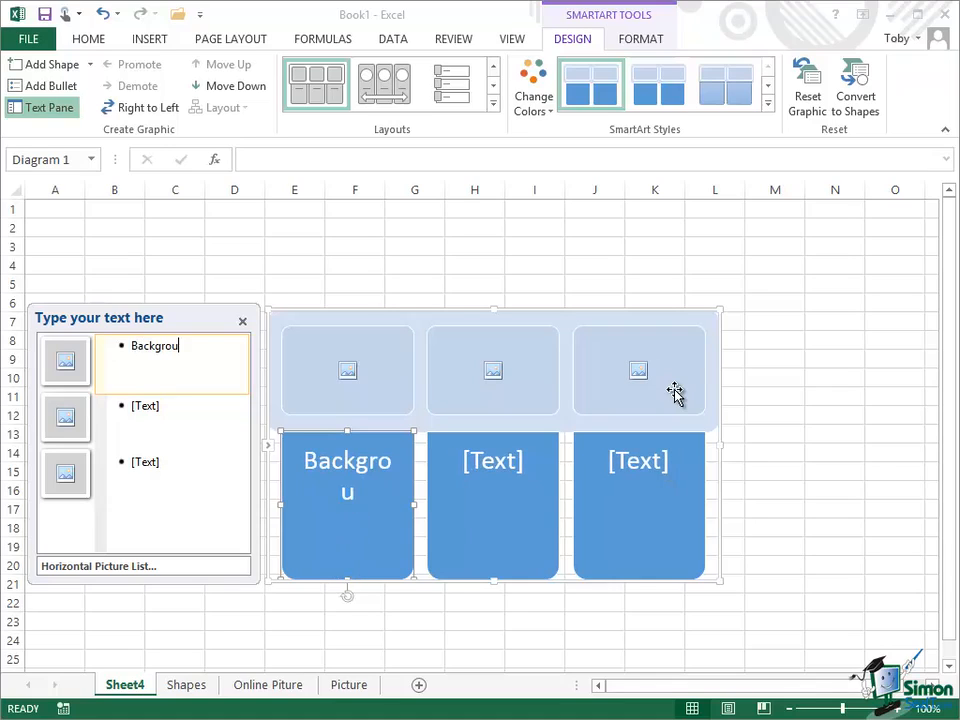
pyautogui.write('nd')
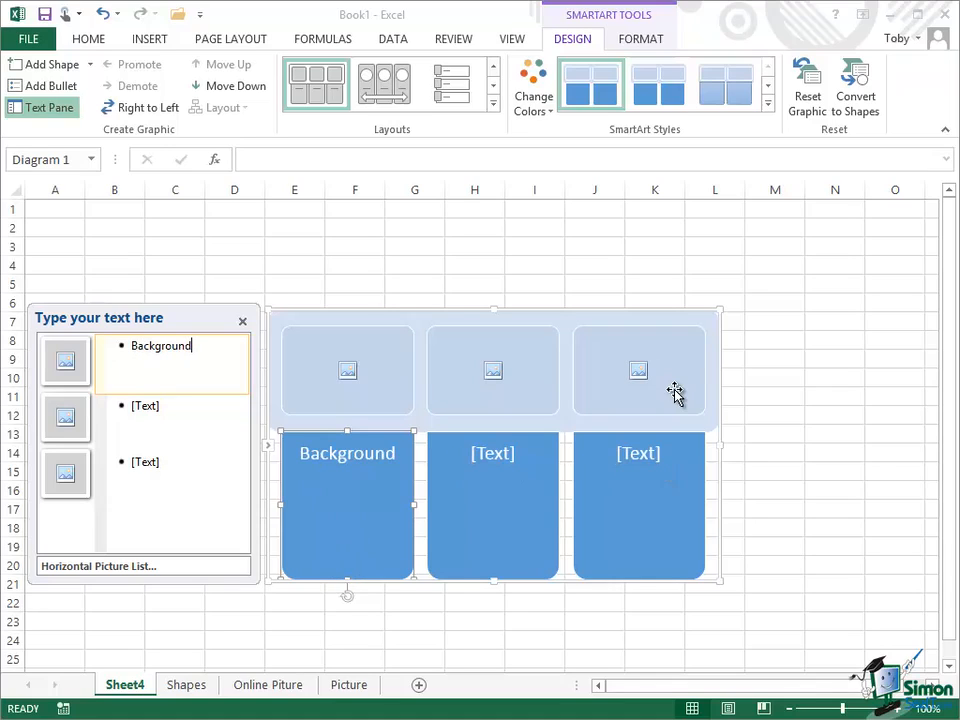
pyautogui.click(166, 405)
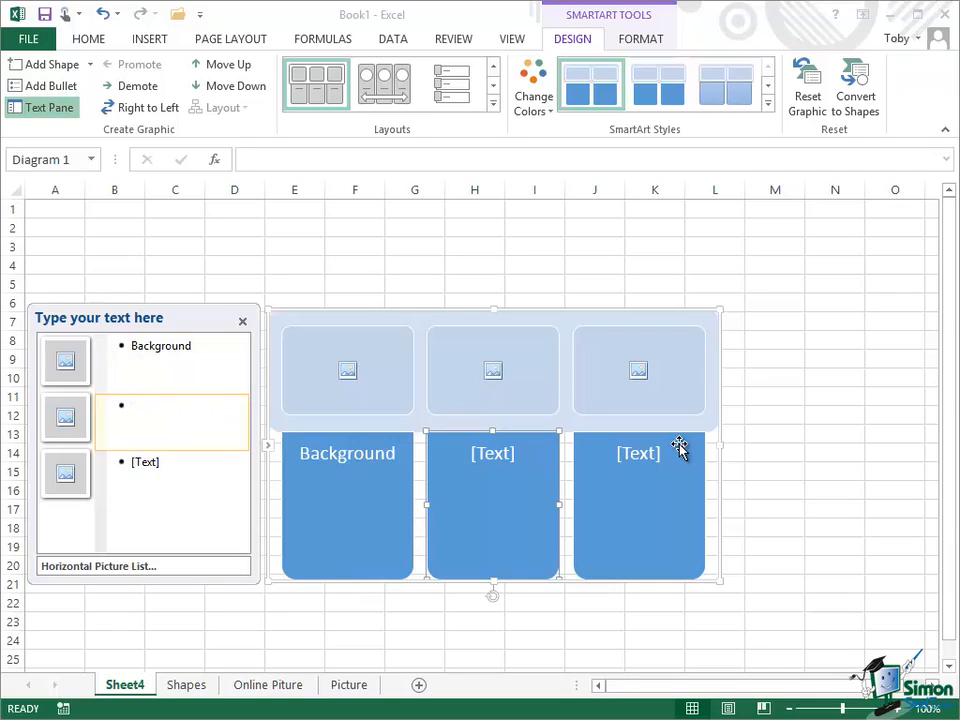
pyautogui.write('Over')
pyautogui.write('view of prog')
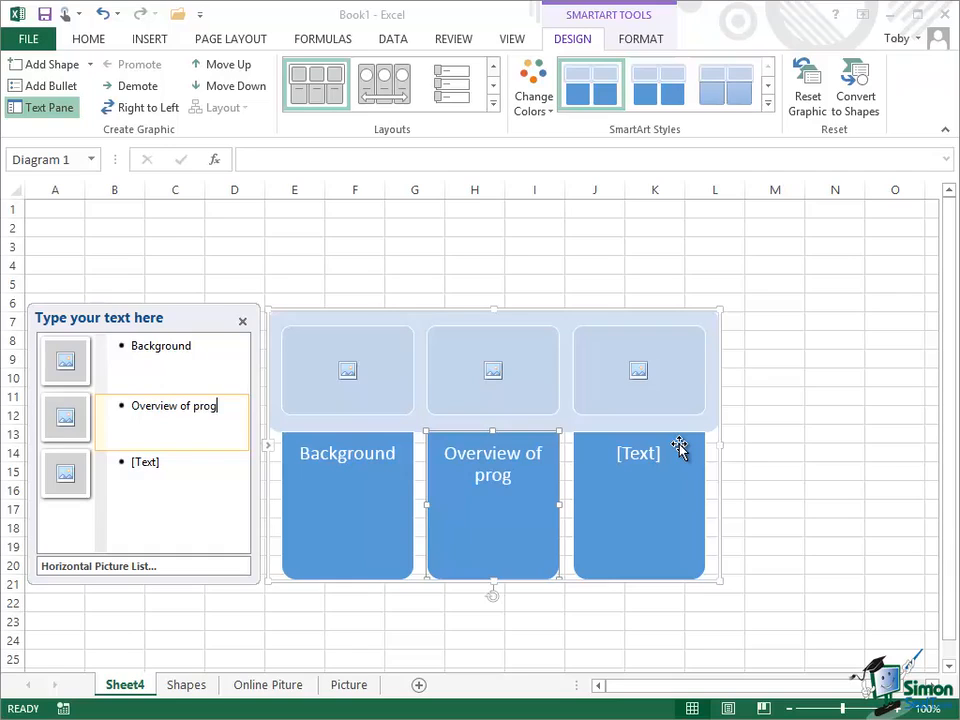
pyautogui.write('ress')
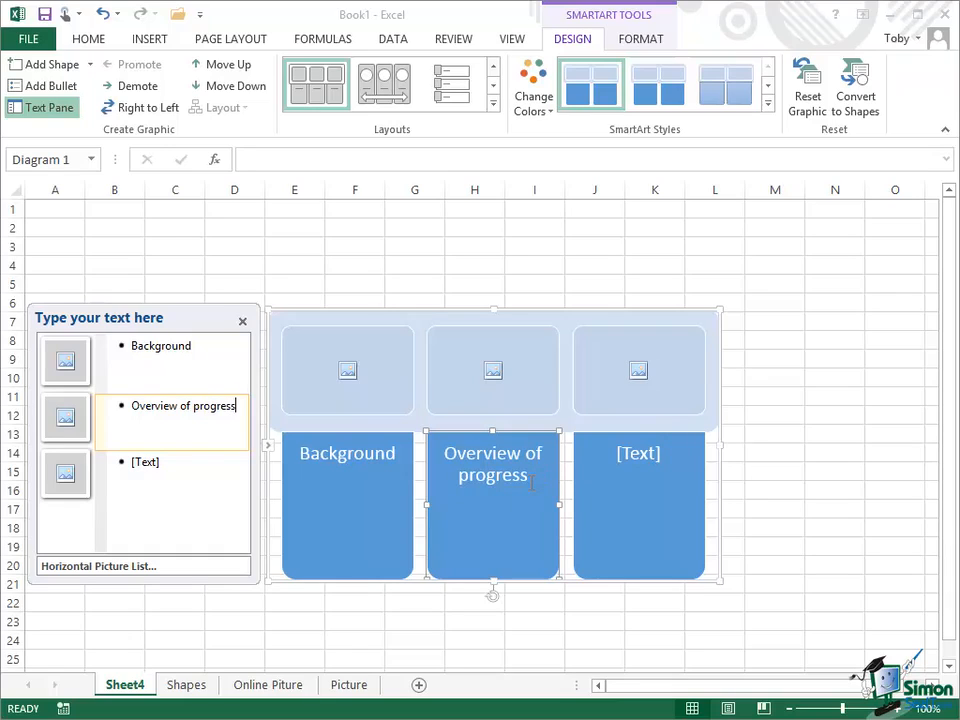
# Label the SmartArt's third block "Future" and close the text pane
pyautogui.click(158, 461)
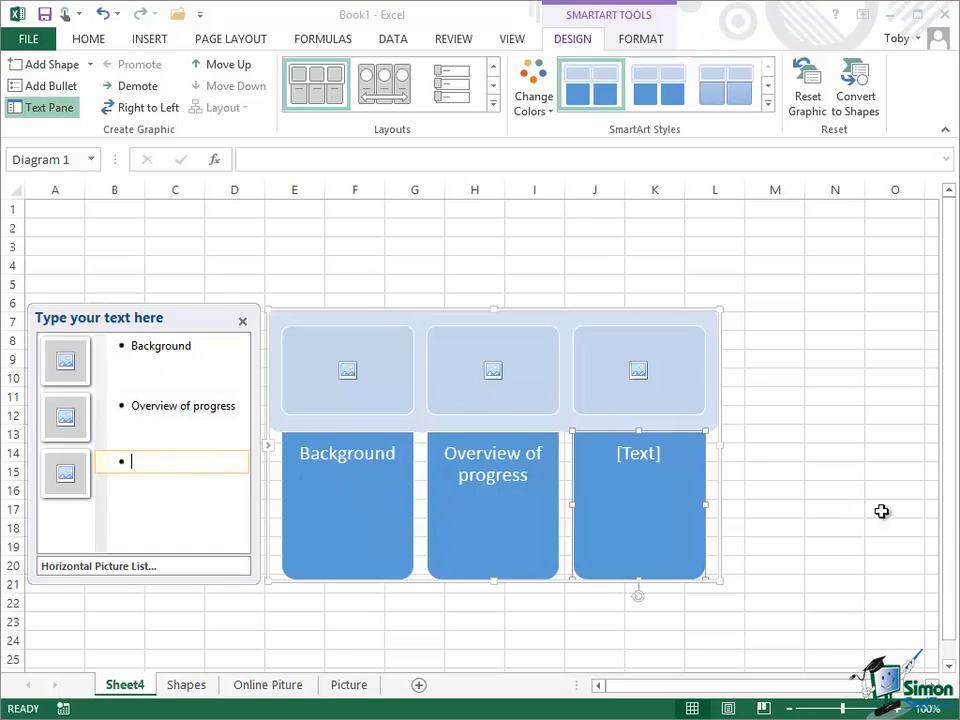
pyautogui.write('Future')
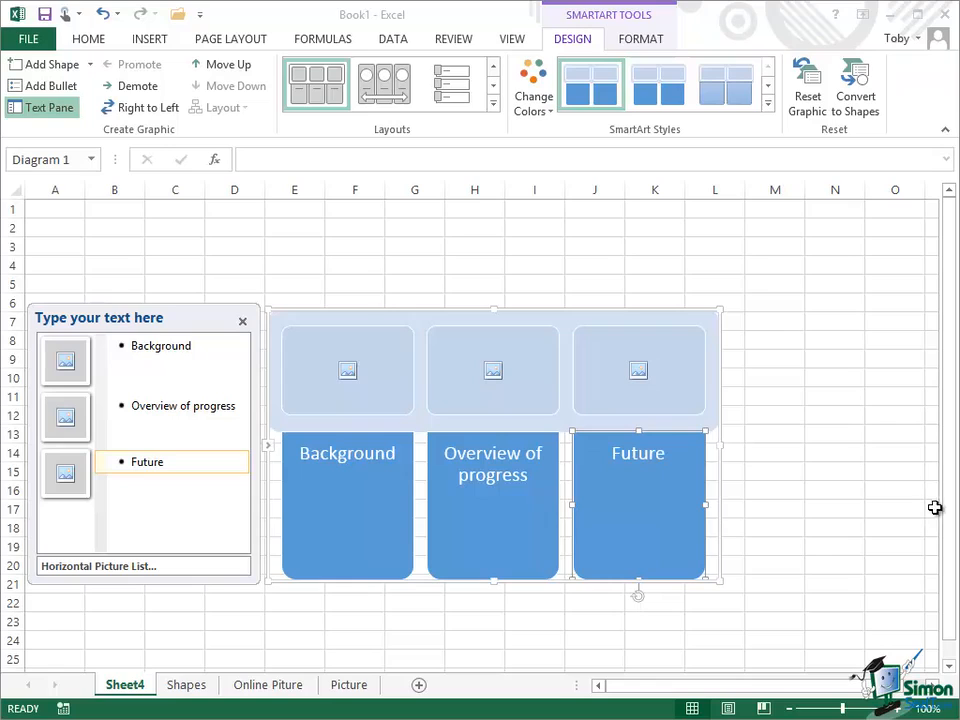
pyautogui.click(241, 323)
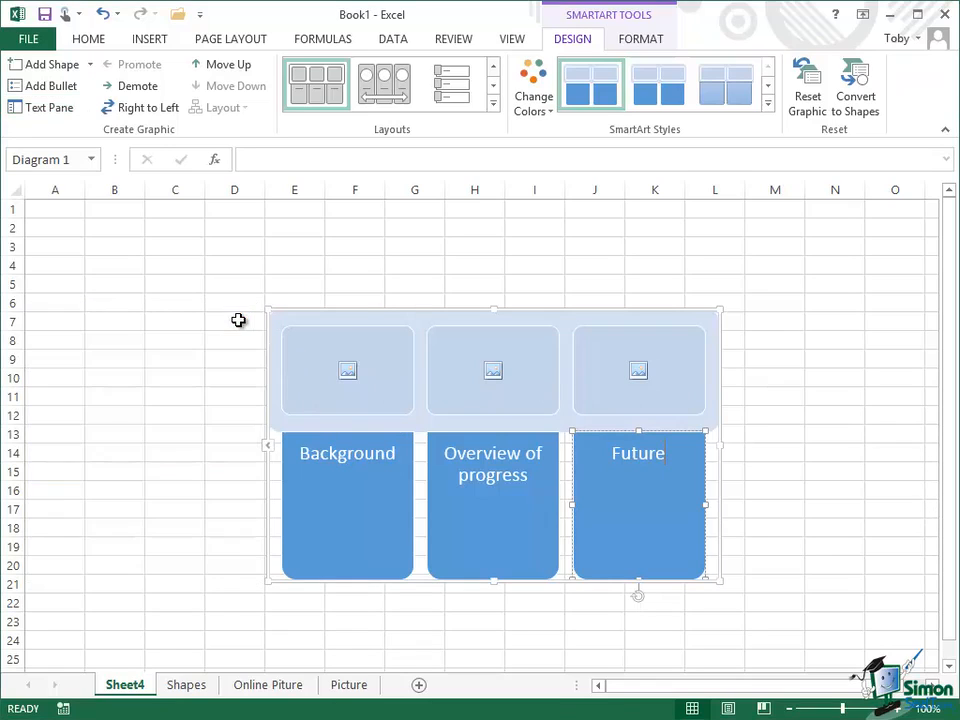
# View the picture sources offered for the placeholder above "Background" and close them without inserting a picture
pyautogui.click(347, 373)
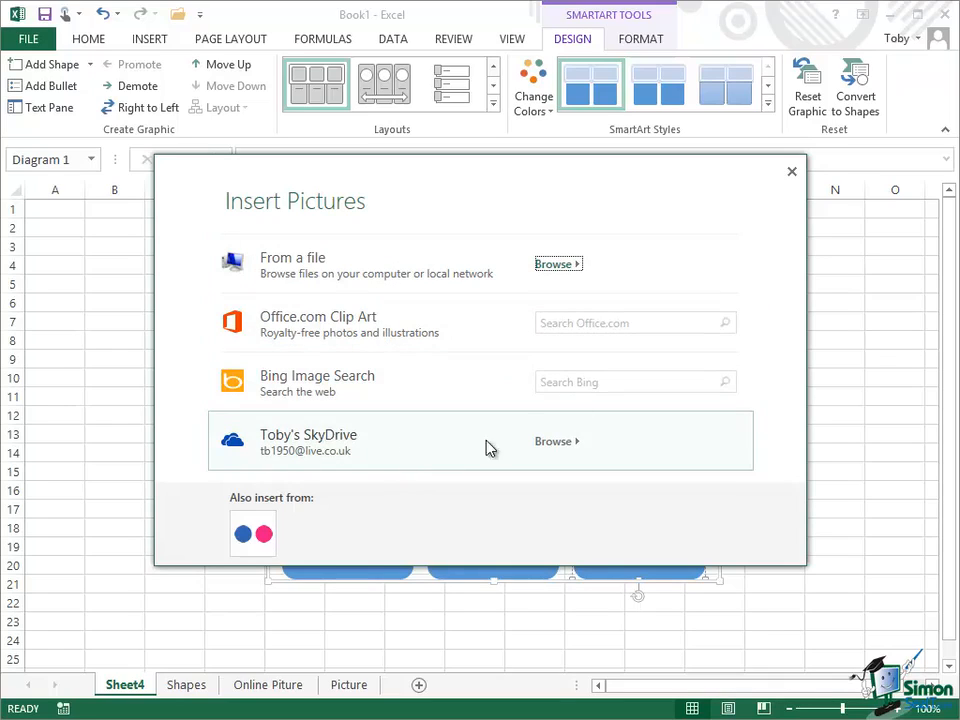
pyautogui.click(791, 171)
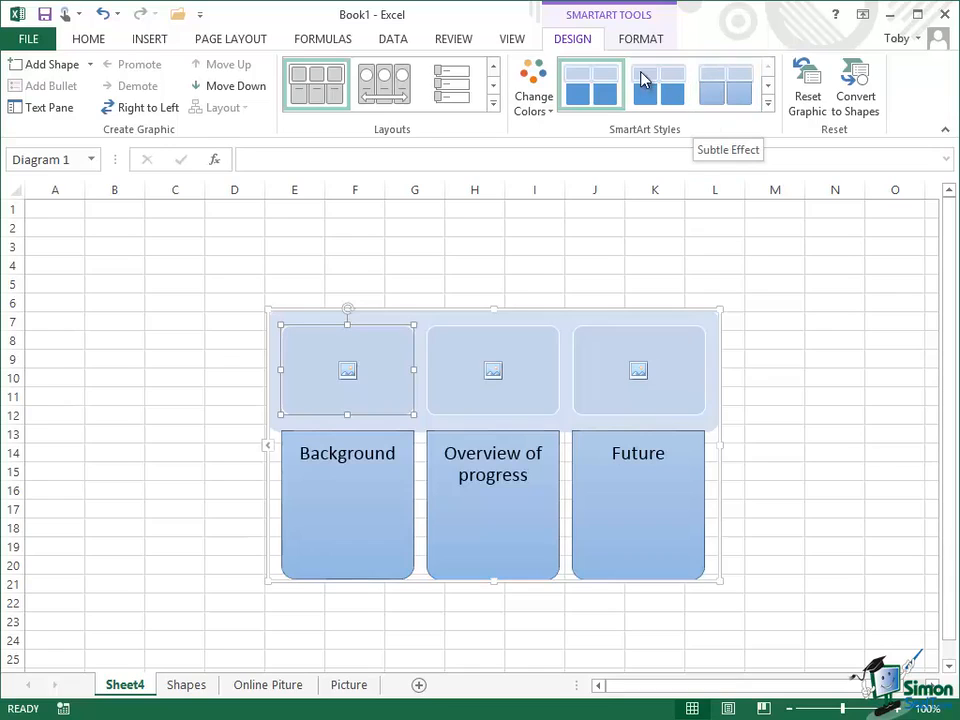
# Fill the SmartArt picture placeholder above "Background" with a light orange theme colour
pyautogui.click(660, 40)
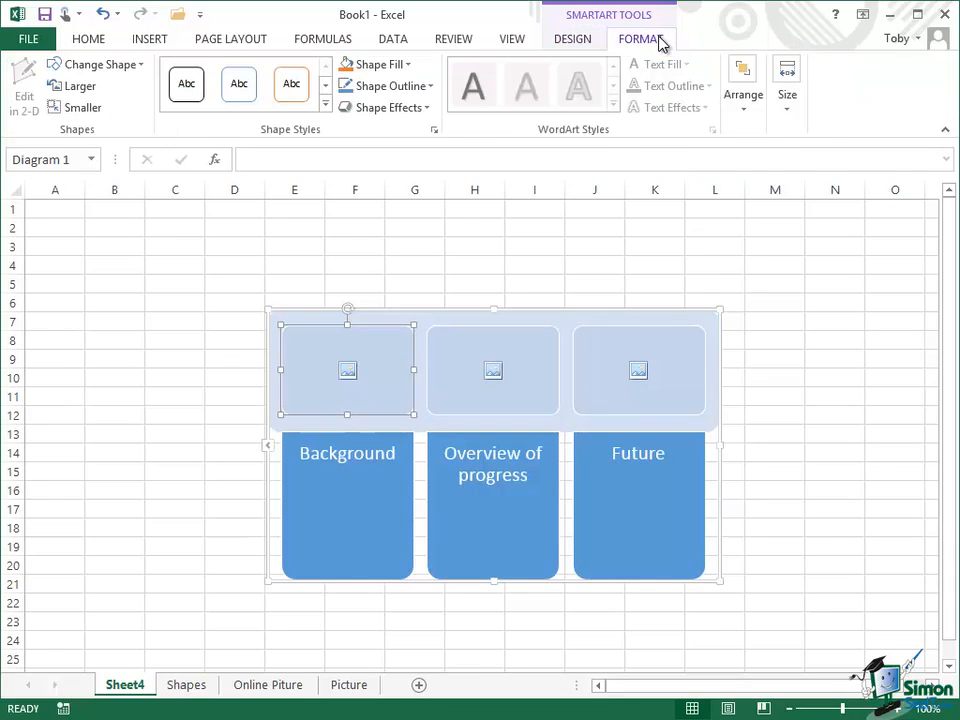
pyautogui.click(411, 66)
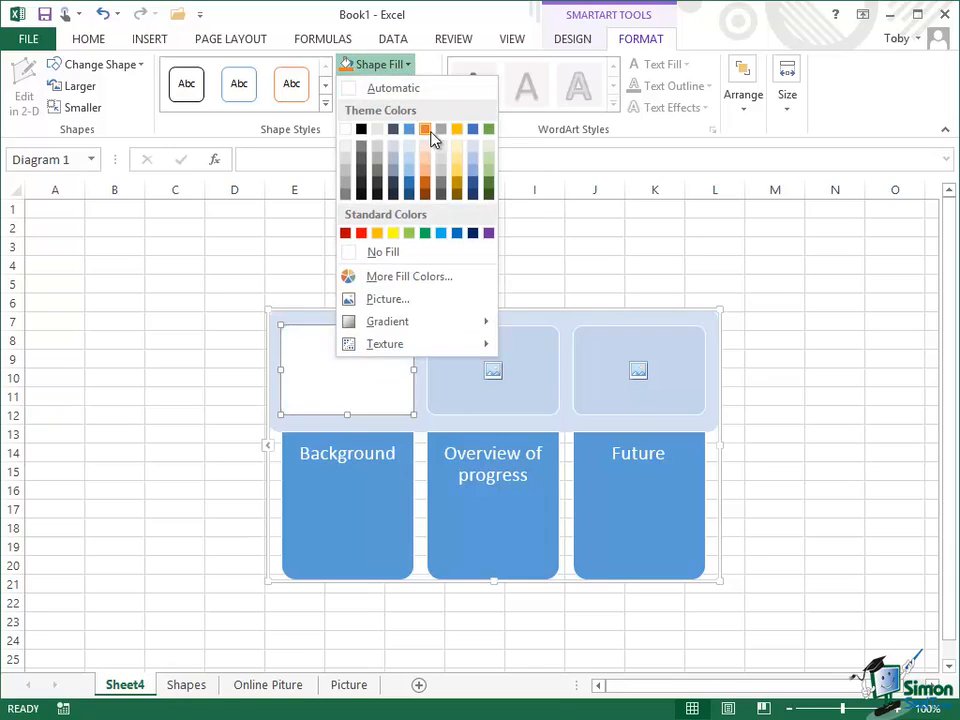
pyautogui.click(428, 161)
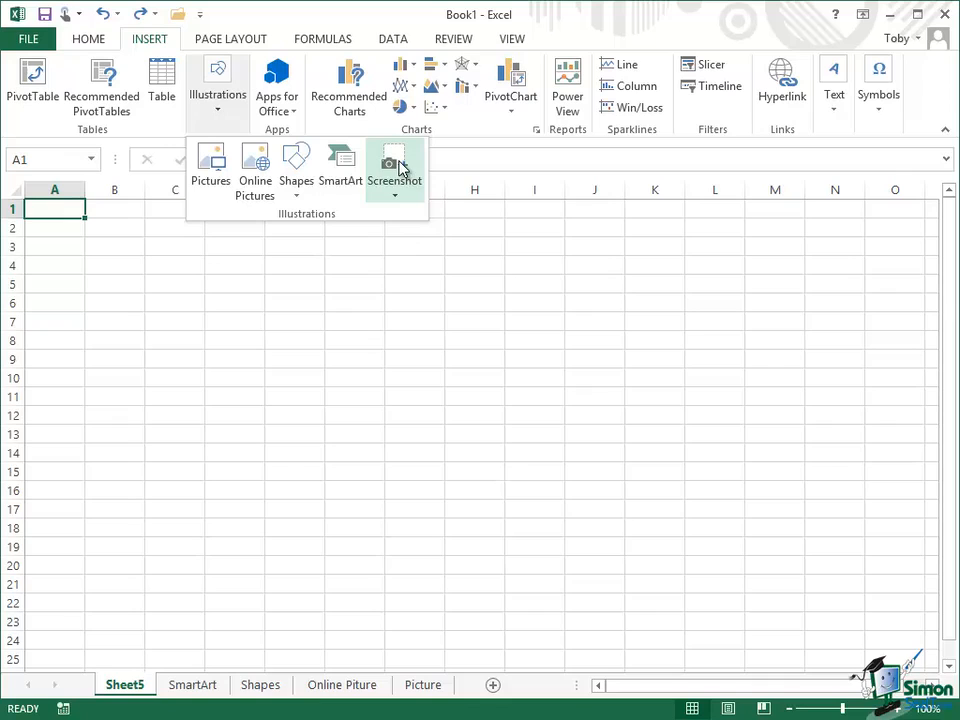
# Insert a screen clipping on Sheet5 that captures a large rectangular area of the desktop background
pyautogui.click(398, 168)
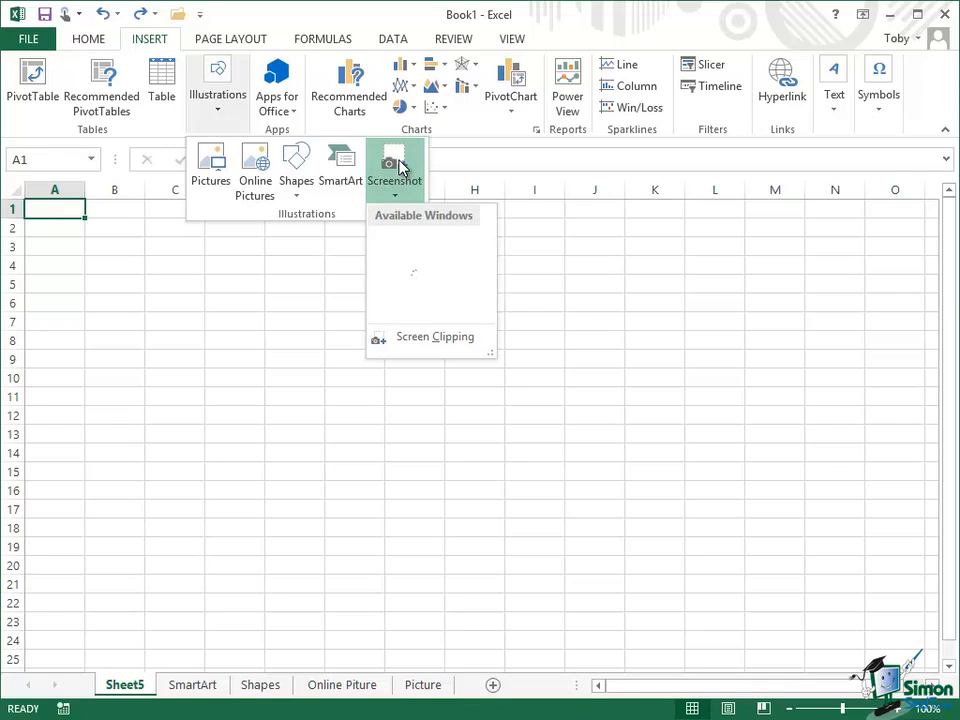
pyautogui.click(431, 343)
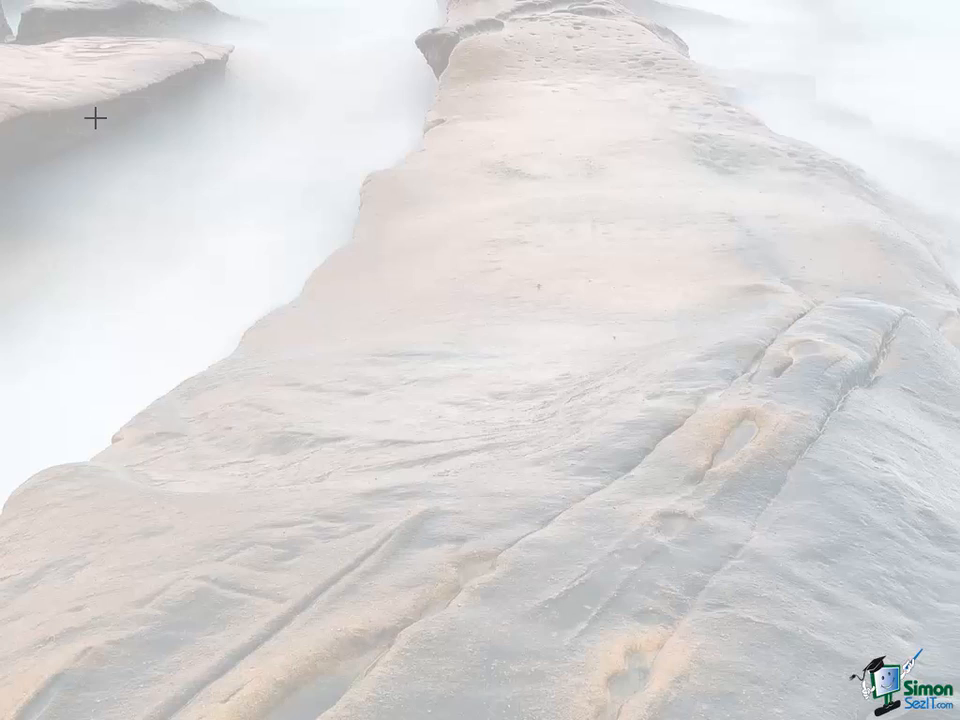
pyautogui.moveTo(95, 118); pyautogui.dragTo(648, 486)
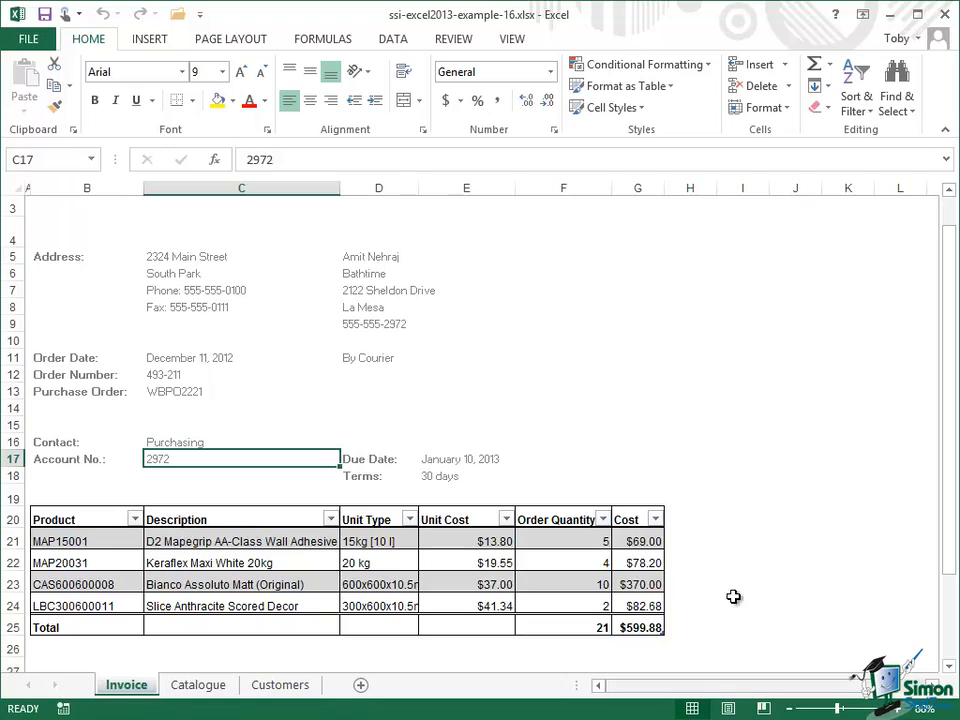
# Show the Invoice sheet of ssi-excel2013-example-16.xlsx from its first row
pyautogui.click(949, 190)
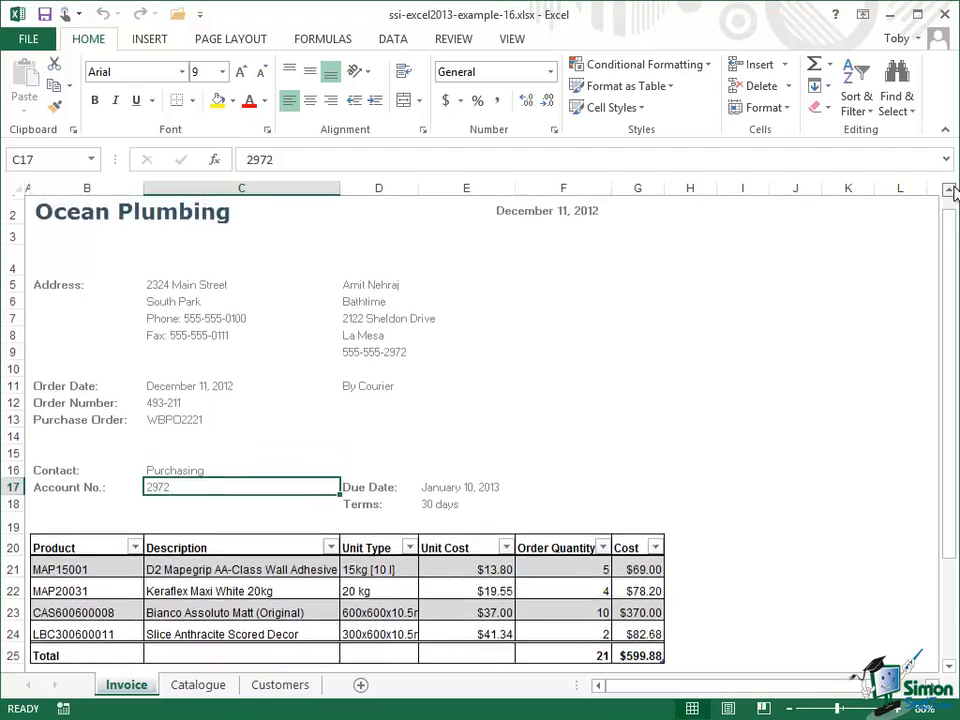
pyautogui.click(949, 190)
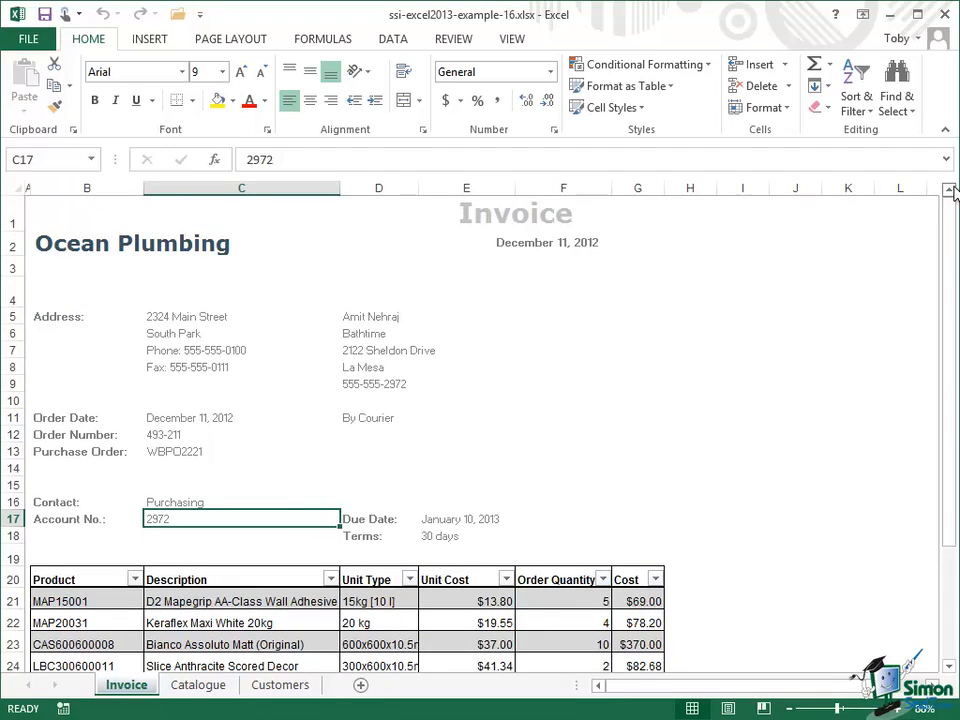